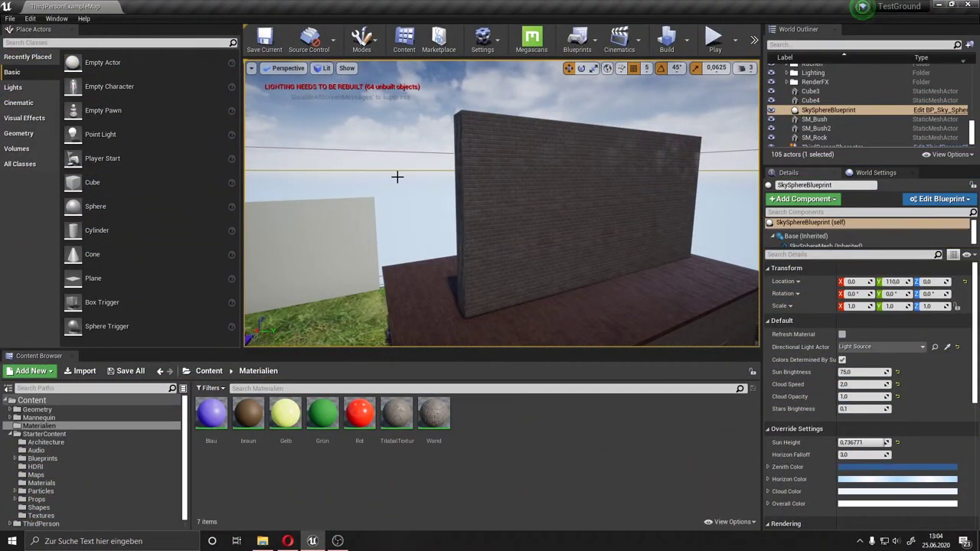
- Delete the Cube4 panel in front of the brick wall, leaving 104 actors in the level
{"action": "right_click_drag", "start_coordinate": [397, 177], "coordinate": [398, 176]}
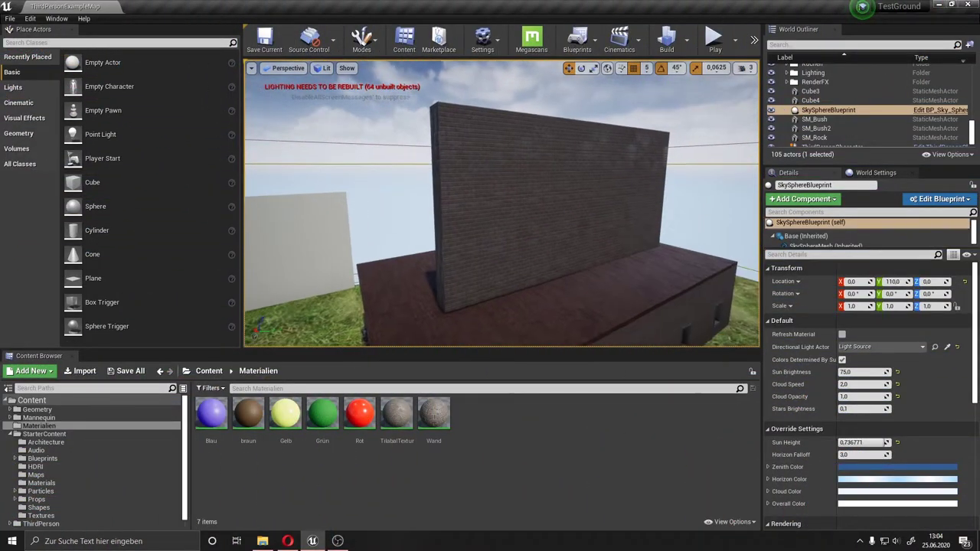
{"action": "left_click", "coordinate": [598, 163]}
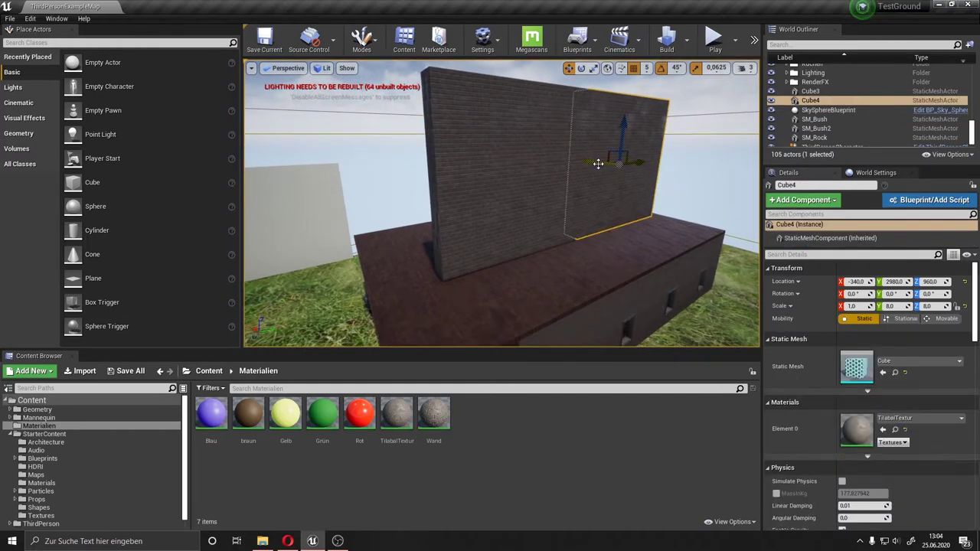
{"action": "key", "text": "Delete"}
{"action": "right_click_drag", "start_coordinate": [597, 163], "coordinate": [607, 182]}
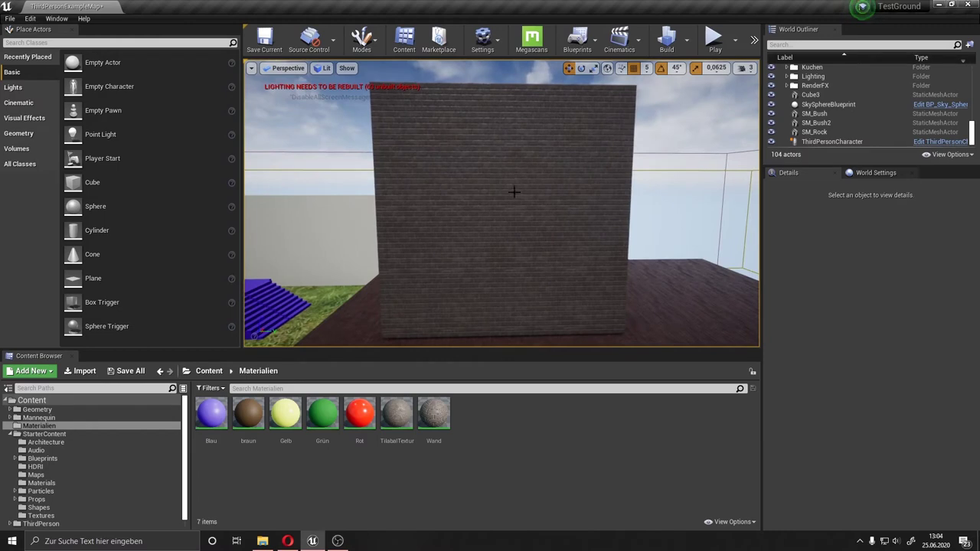
- Add a Material asset in the Content Browser, name it Rotation, and open it in the Material Editor
{"action": "right_click", "coordinate": [517, 407]}
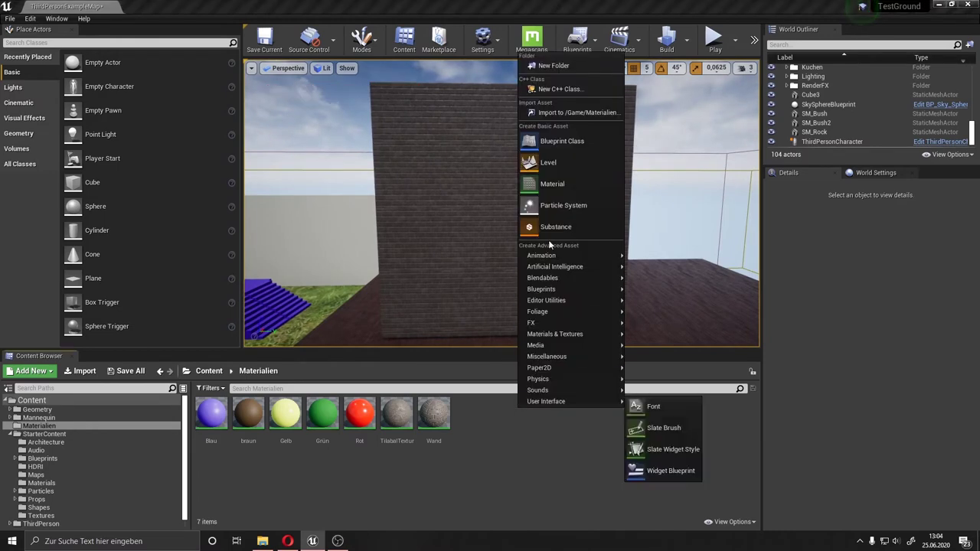
{"action": "left_click", "coordinate": [556, 182]}
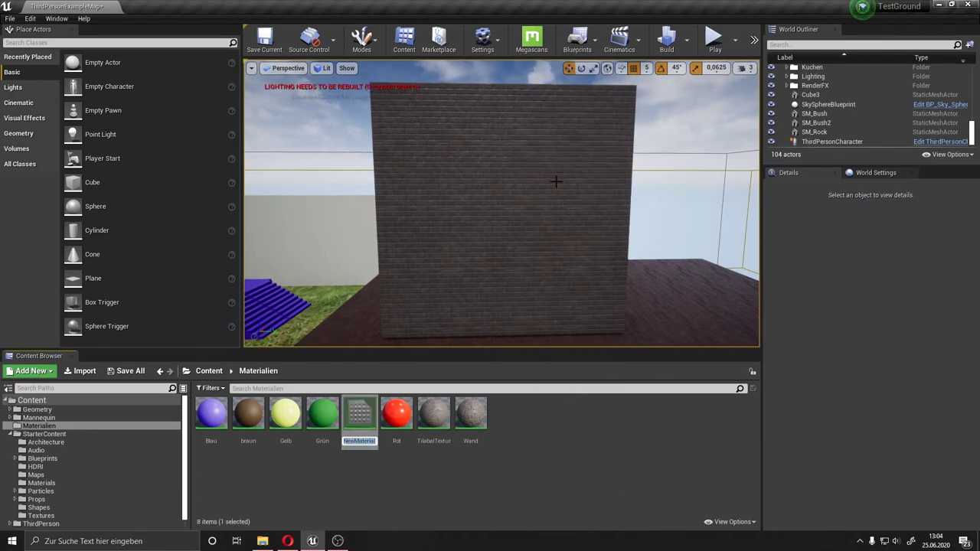
{"action": "type", "text": "Rotation"}
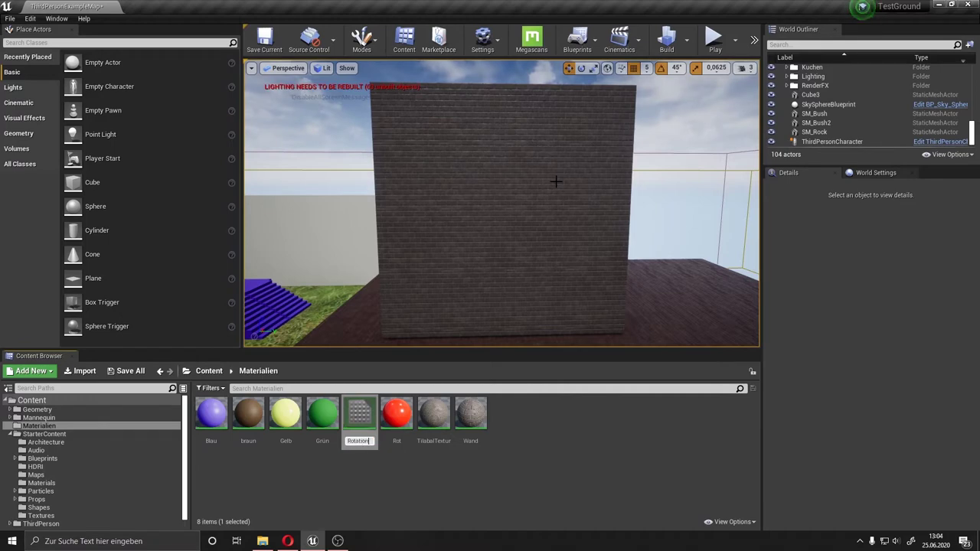
{"action": "key", "text": "Return"}
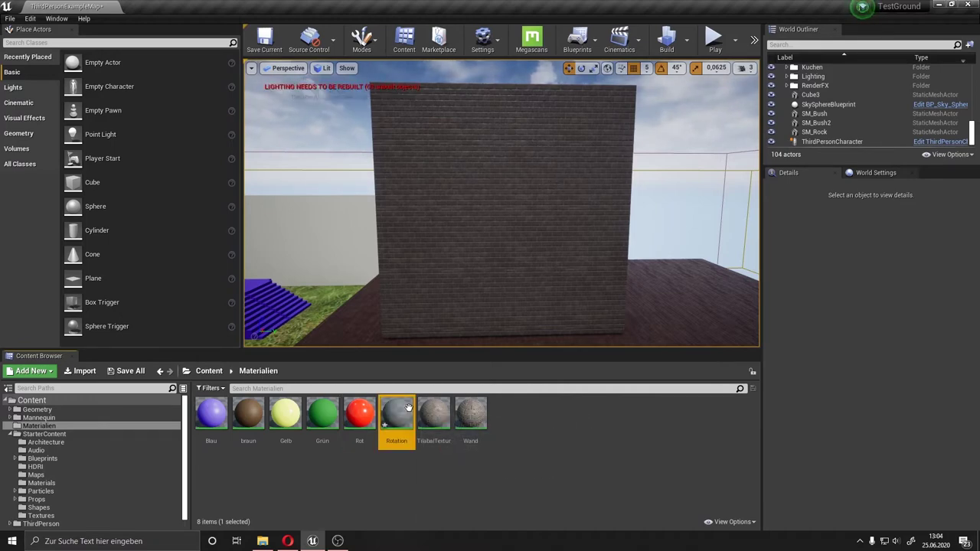
{"action": "double_click", "coordinate": [396, 414]}
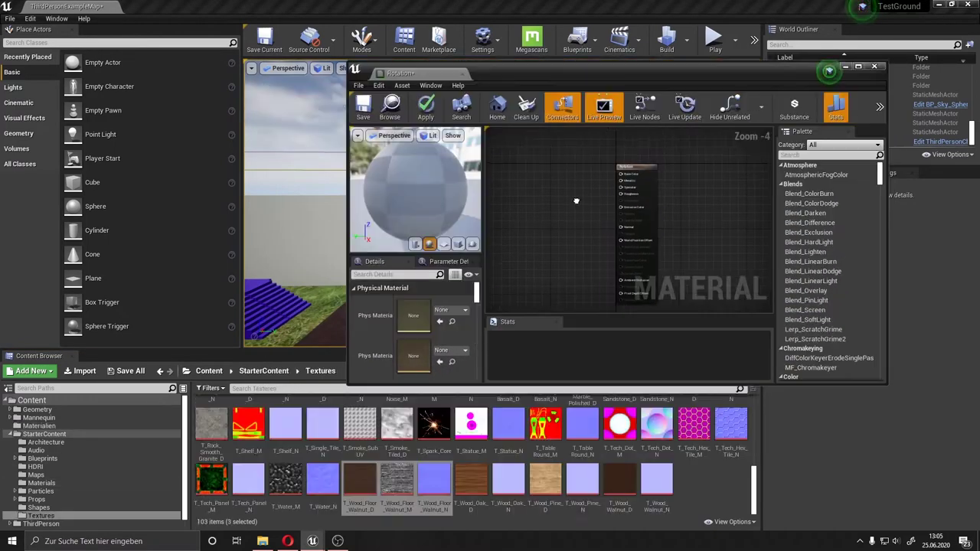
- Add the T_Wood_Floor_Walnut_N texture and connect it to the material's Normal input
{"action": "left_click", "coordinate": [430, 481]}
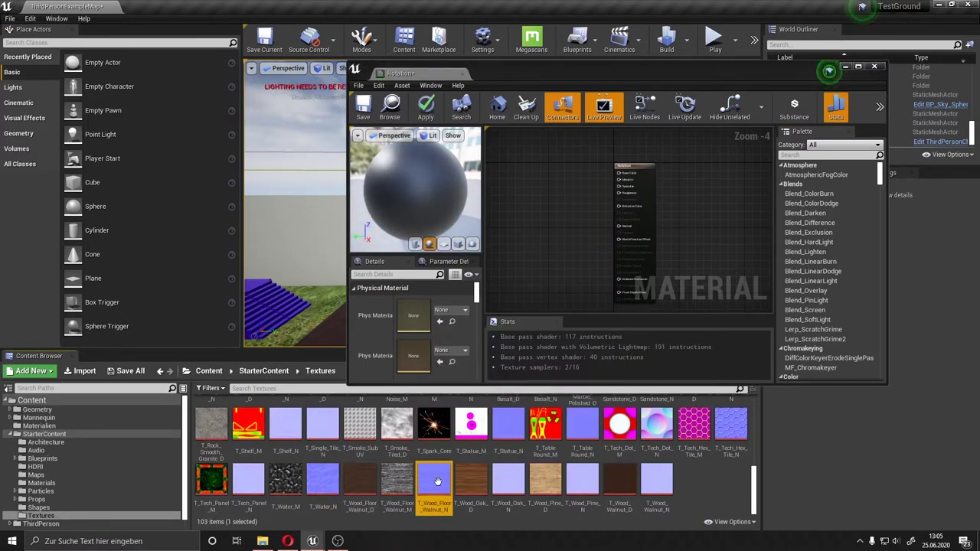
{"action": "mouse_move", "coordinate": [438, 481]}
{"action": "left_mouse_down"}
{"action": "mouse_move", "coordinate": [572, 263]}
{"action": "mouse_move", "coordinate": [538, 268]}
{"action": "mouse_move", "coordinate": [624, 228]}
{"action": "left_mouse_up"}
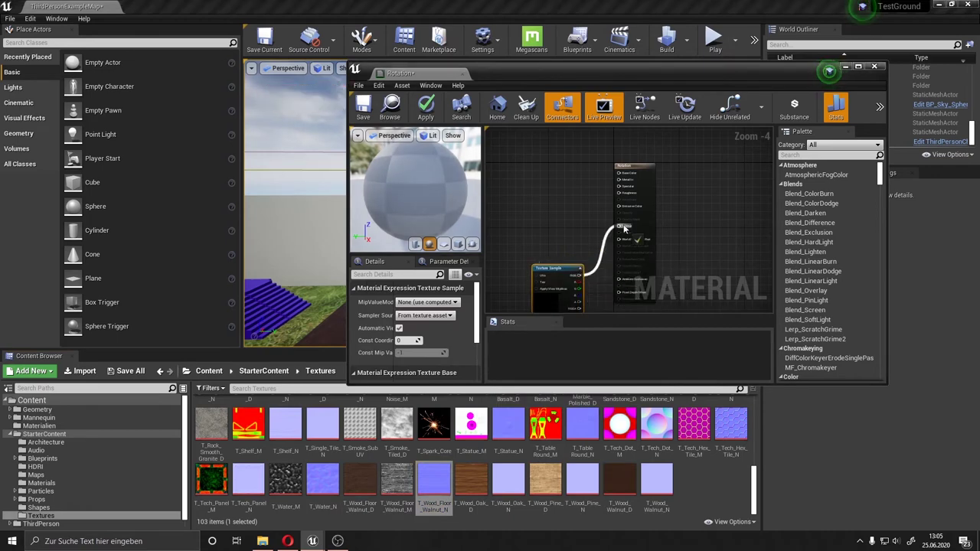
{"action": "left_click", "coordinate": [589, 241]}
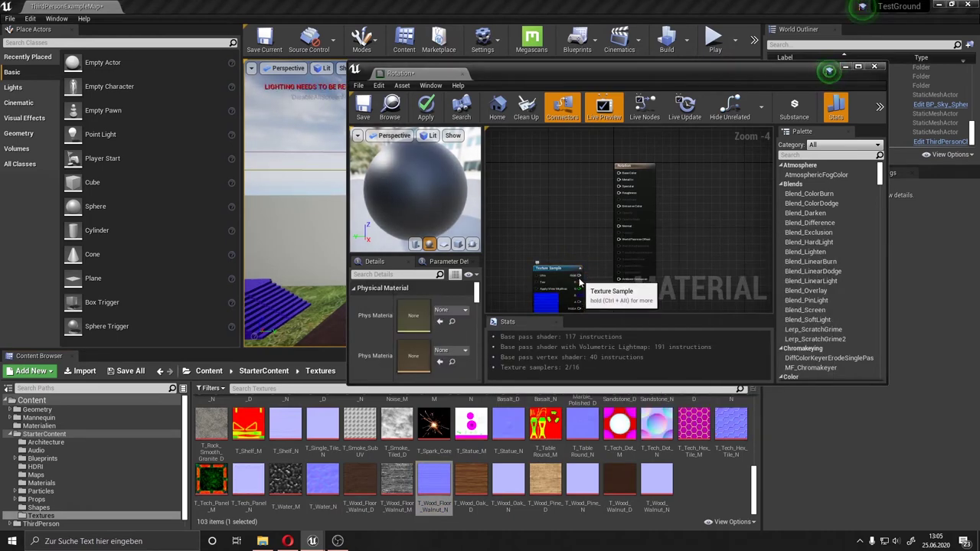
{"action": "mouse_move", "coordinate": [559, 267]}
{"action": "left_mouse_down"}
{"action": "mouse_move", "coordinate": [541, 268]}
{"action": "mouse_move", "coordinate": [625, 235]}
{"action": "left_mouse_up"}
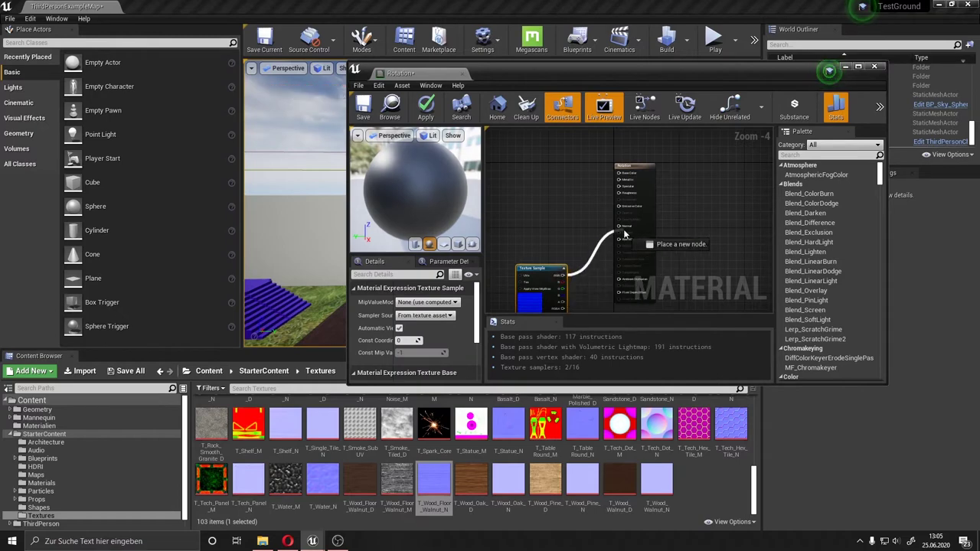
- Add the walnut M and diffuse textures, wire them to Roughness and Base Color, and save
{"action": "mouse_move", "coordinate": [397, 482]}
{"action": "left_mouse_down"}
{"action": "mouse_move", "coordinate": [563, 222]}
{"action": "mouse_move", "coordinate": [617, 193]}
{"action": "left_mouse_up"}
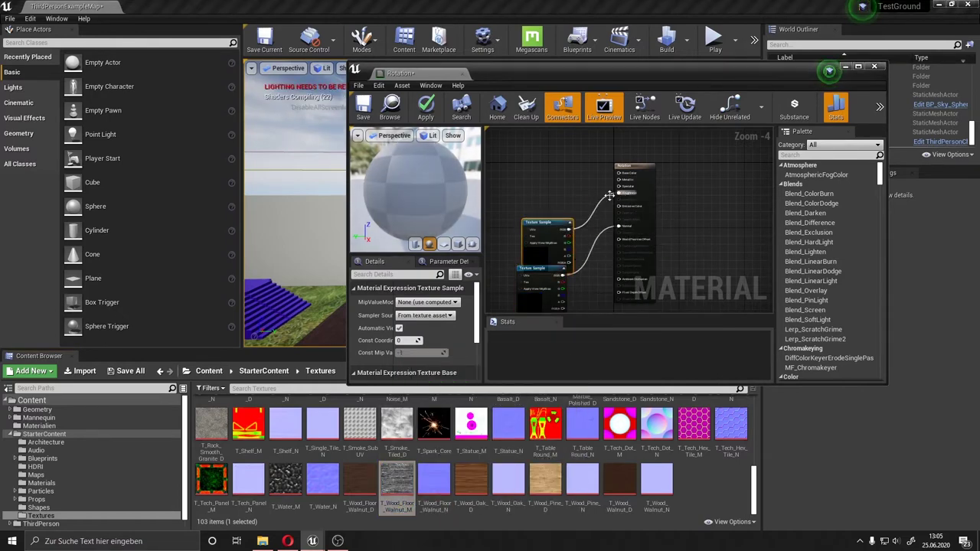
{"action": "left_click_drag", "start_coordinate": [536, 229], "coordinate": [529, 222]}
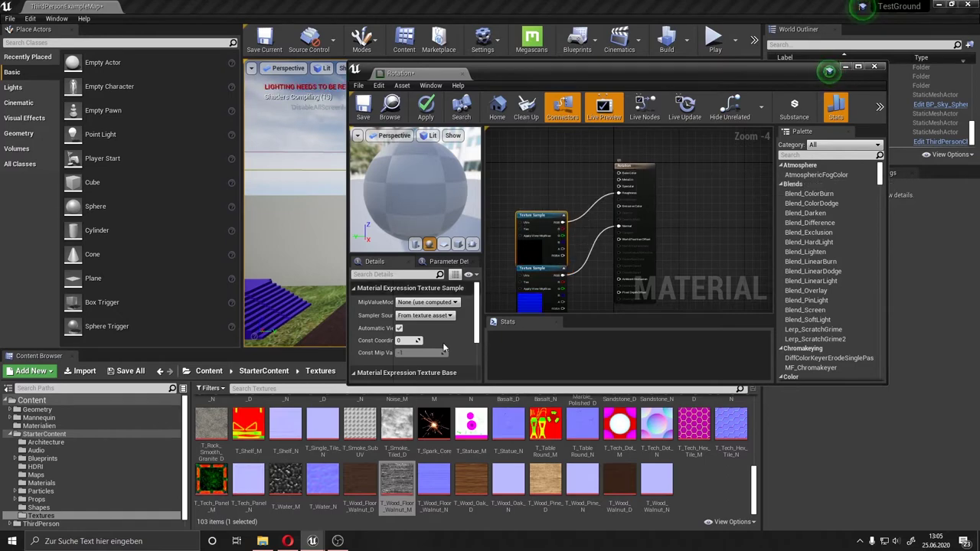
{"action": "mouse_move", "coordinate": [360, 482]}
{"action": "left_mouse_down"}
{"action": "mouse_move", "coordinate": [539, 144]}
{"action": "mouse_move", "coordinate": [626, 175]}
{"action": "left_mouse_up"}
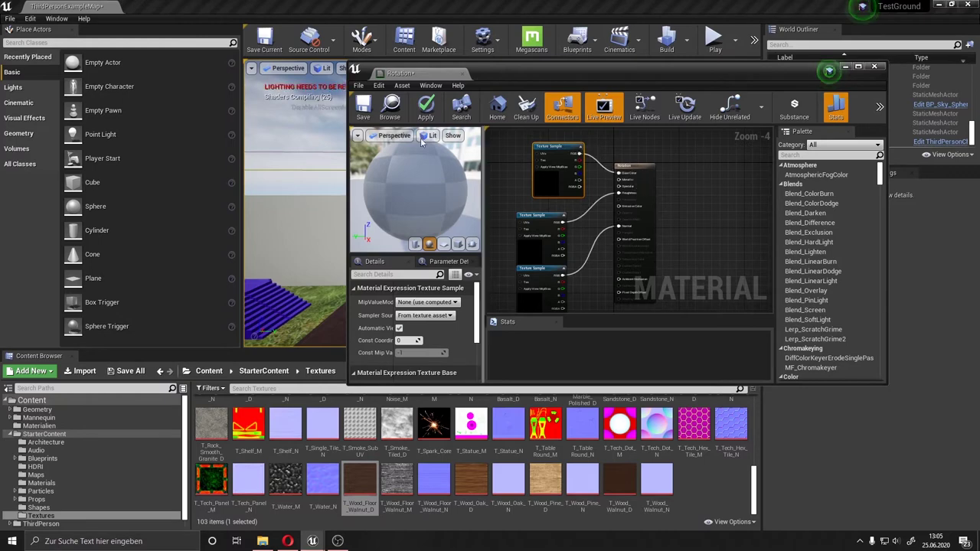
{"action": "left_click", "coordinate": [362, 107]}
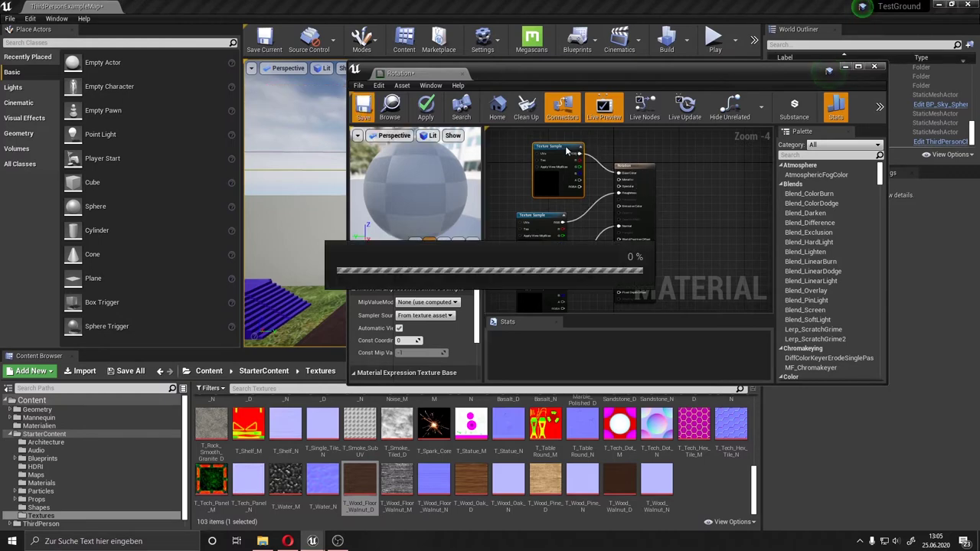
- Drag the Rotation material from the Materialien folder onto the wall in the viewport
{"action": "left_click_drag", "start_coordinate": [567, 74], "coordinate": [748, 252]}
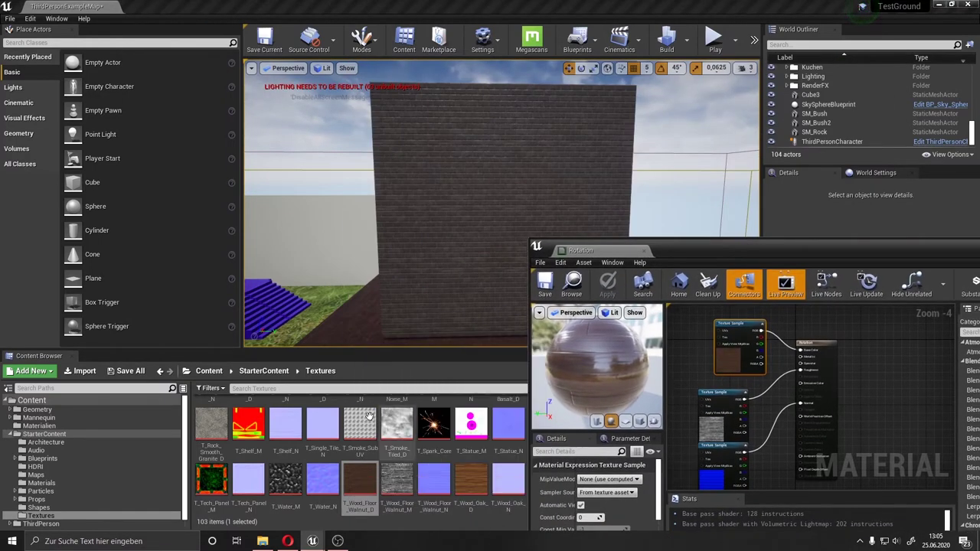
{"action": "left_click", "coordinate": [38, 426]}
{"action": "left_click_drag", "start_coordinate": [396, 414], "coordinate": [508, 226]}
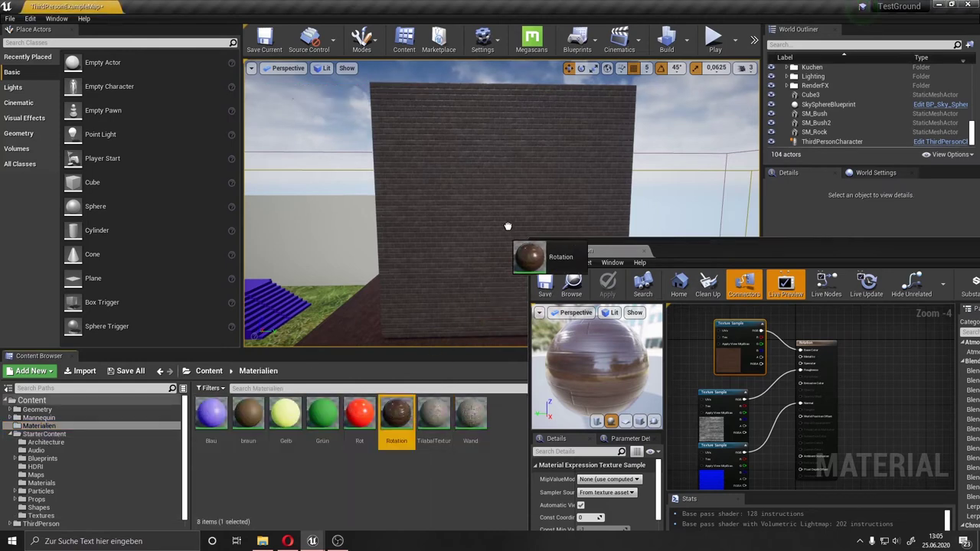
{"action": "mouse_move", "coordinate": [508, 227]}
{"action": "right_mouse_down"}
{"action": "mouse_move", "coordinate": [536, 214]}
{"action": "mouse_move", "coordinate": [459, 214]}
{"action": "right_mouse_up"}
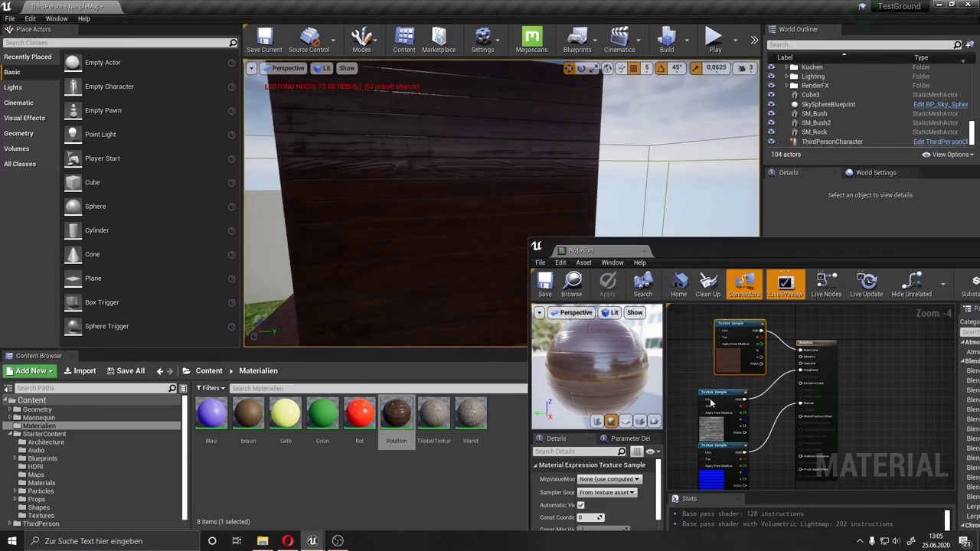
- Tidy the texture nodes and move and enlarge the Material Editor window
{"action": "left_click_drag", "start_coordinate": [731, 323], "coordinate": [716, 330]}
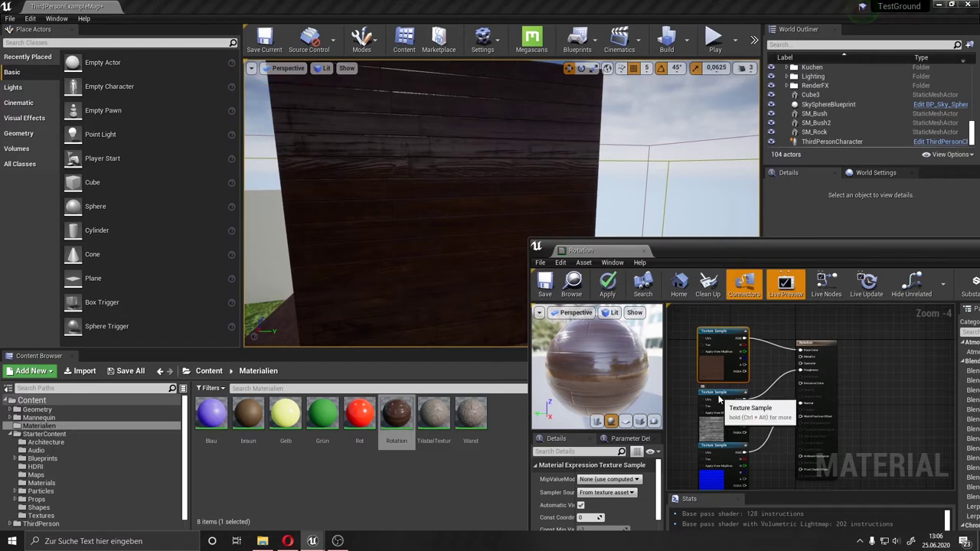
{"action": "scroll", "coordinate": [718, 375], "scroll_direction": "down", "scroll_amount": 2}
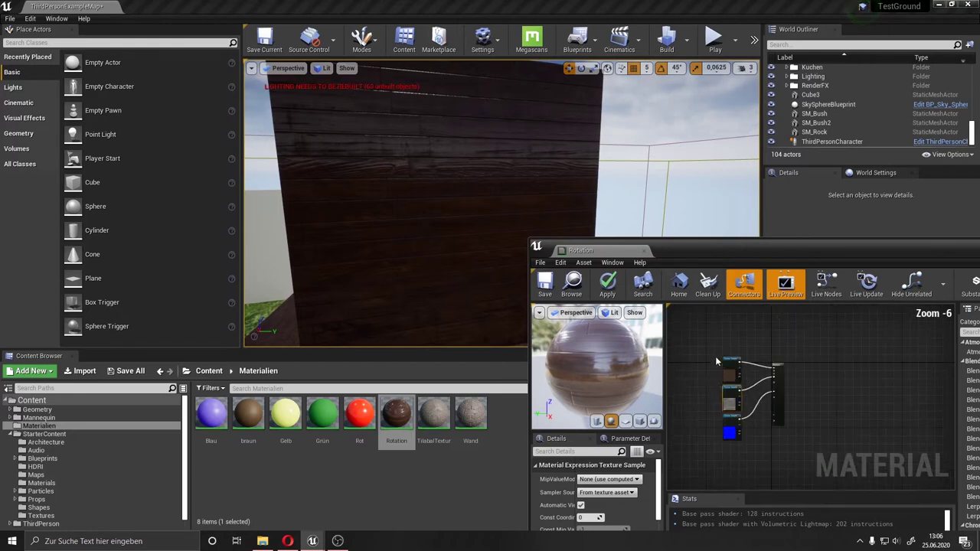
{"action": "mouse_move", "coordinate": [745, 256]}
{"action": "left_mouse_down"}
{"action": "mouse_move", "coordinate": [704, 166]}
{"action": "mouse_move", "coordinate": [721, 65]}
{"action": "left_mouse_up"}
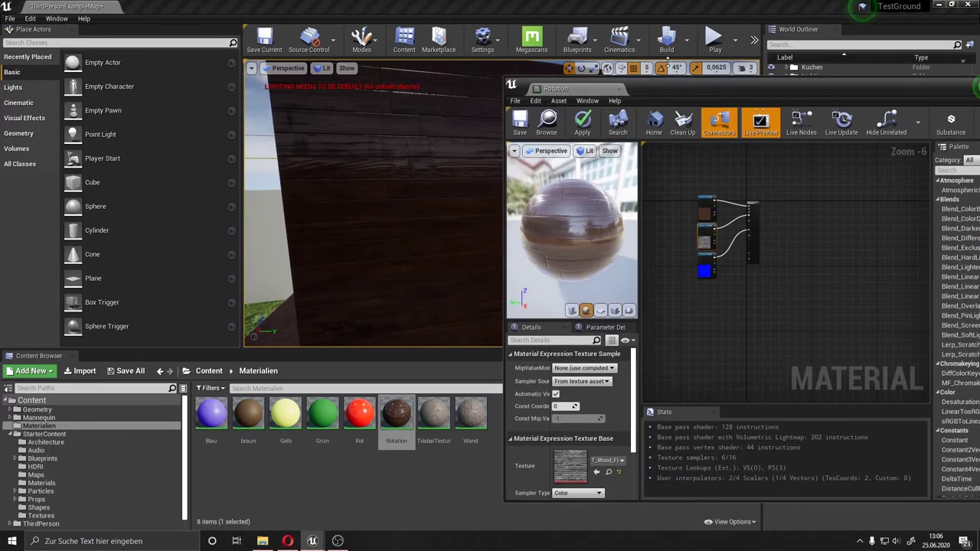
{"action": "left_click_drag", "start_coordinate": [745, 499], "coordinate": [745, 531]}
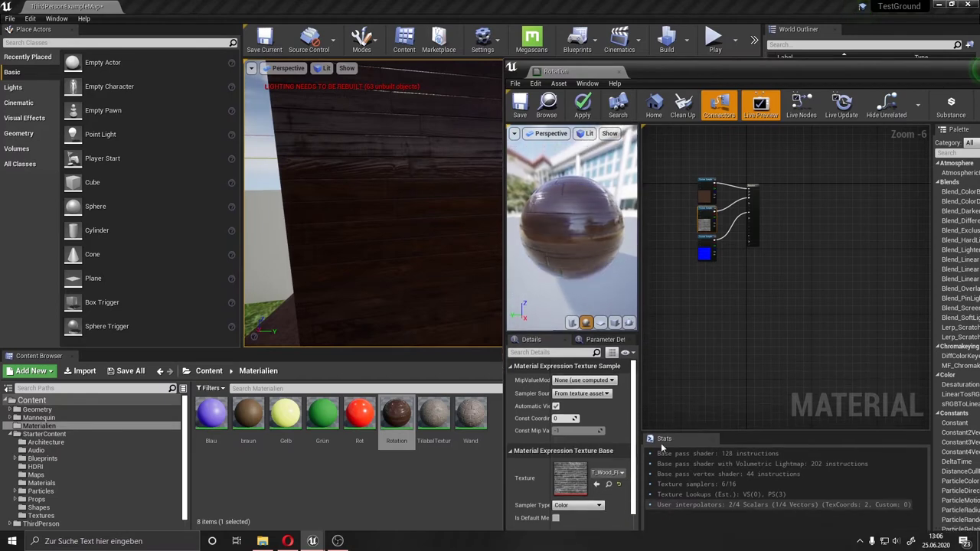
- Search 'custom ro' in the graph's node menu and place a CustomRotator node
{"action": "left_click_drag", "start_coordinate": [505, 297], "coordinate": [454, 297]}
{"action": "left_click", "coordinate": [677, 269]}
{"action": "scroll", "coordinate": [677, 268], "scroll_direction": "up", "scroll_amount": 2}
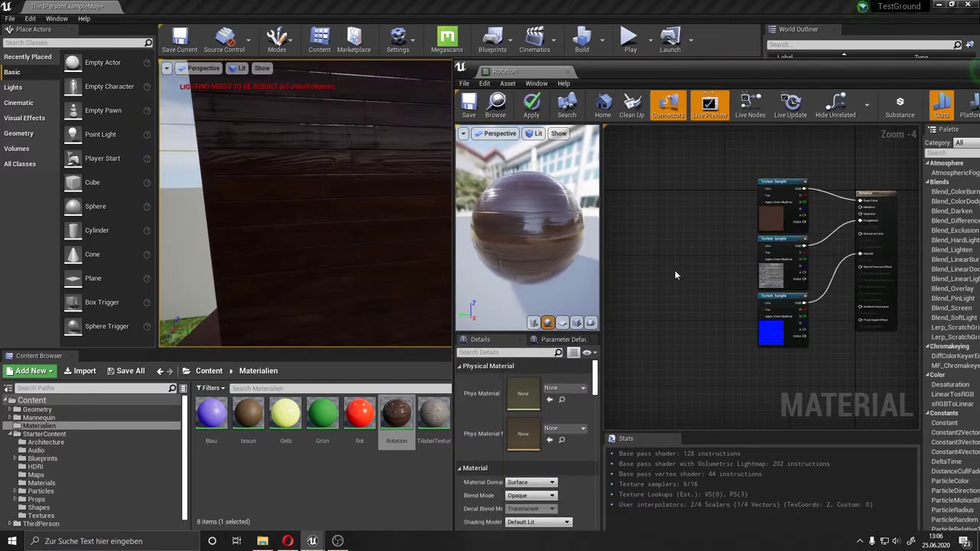
{"action": "right_click", "coordinate": [675, 274]}
{"action": "type", "text": "c"}
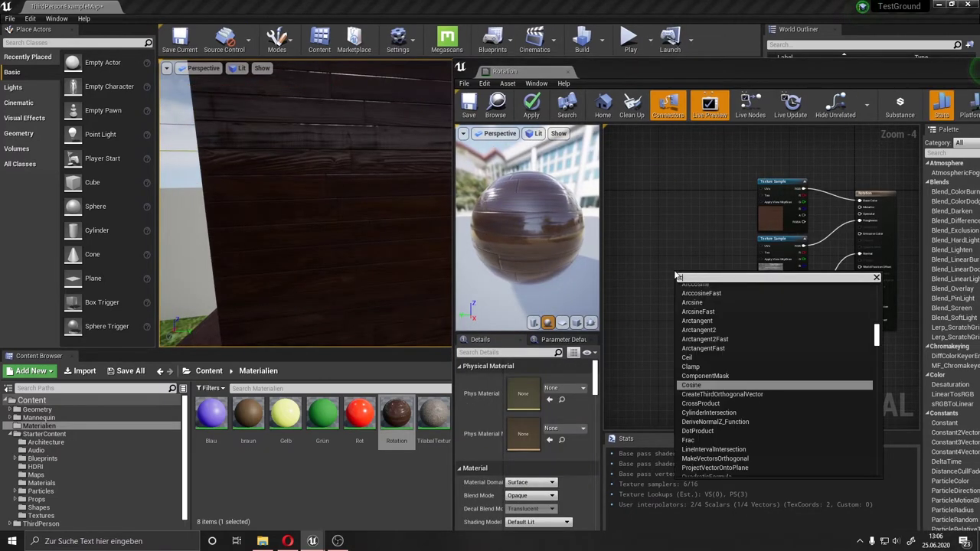
{"action": "type", "text": "o"}
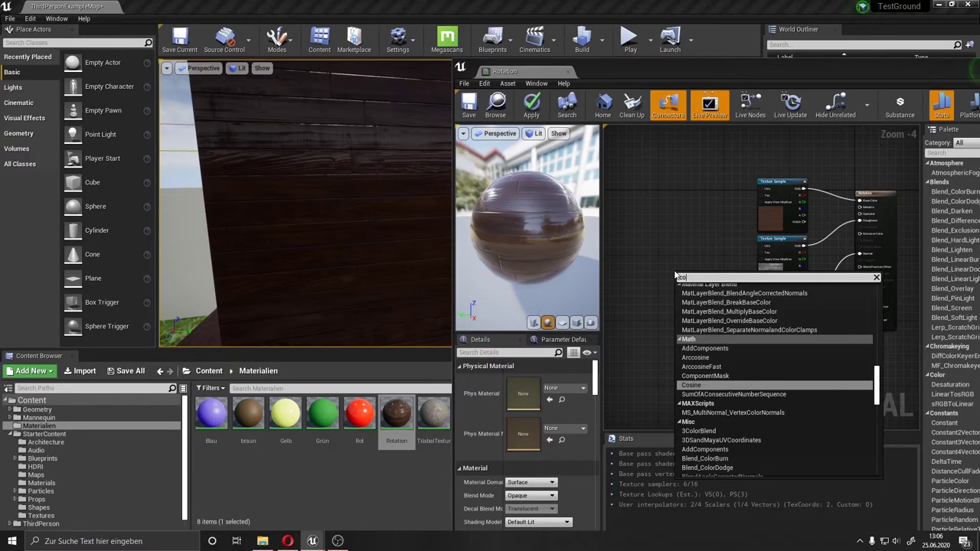
{"action": "type", "text": "st"}
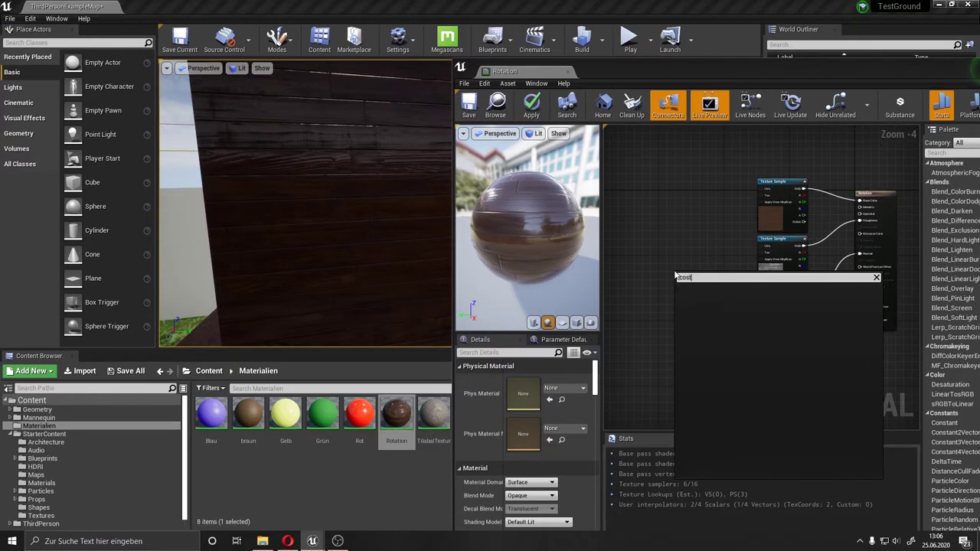
{"action": "key", "text": "BackSpace"}
{"action": "key", "text": "BackSpace"}
{"action": "key", "text": "BackSpace"}
{"action": "type", "text": "usto"}
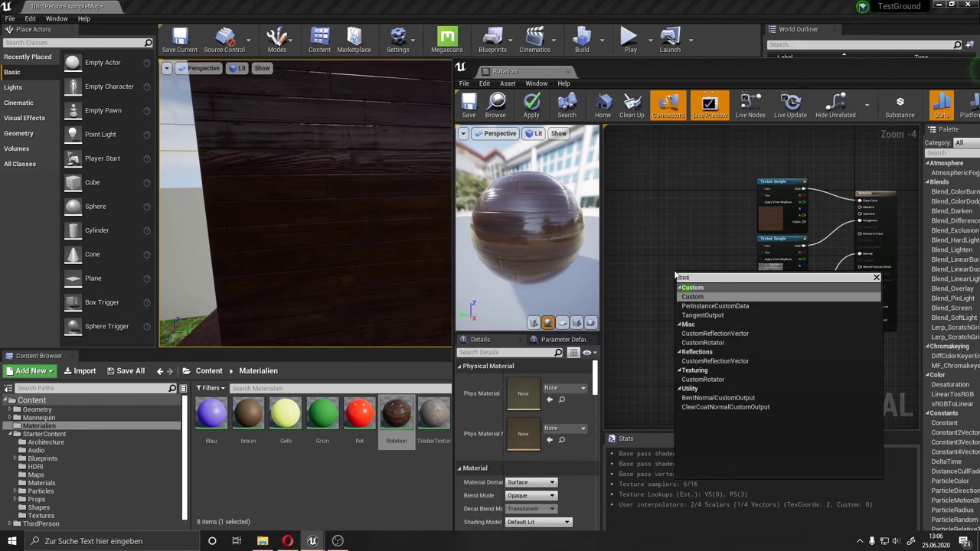
{"action": "type", "text": "m ro"}
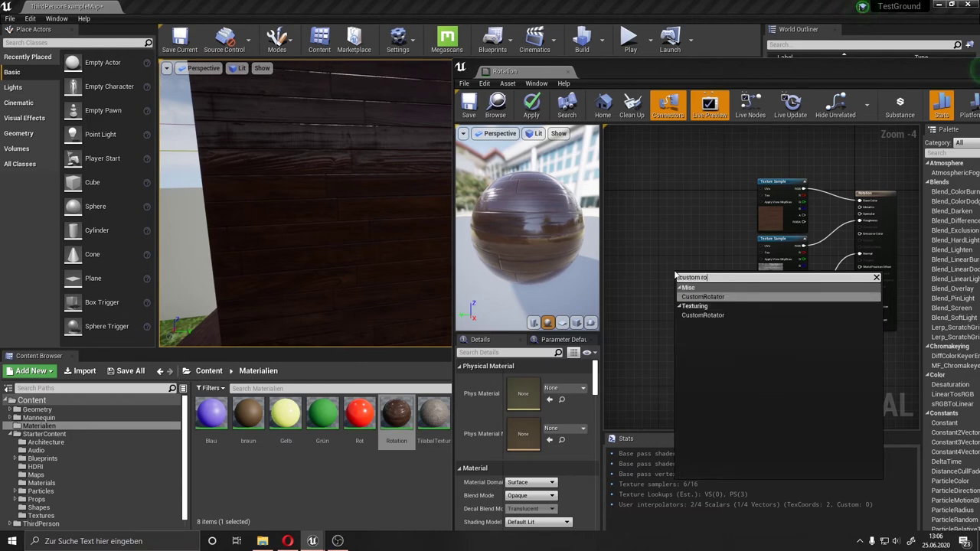
{"action": "left_click", "coordinate": [703, 297]}
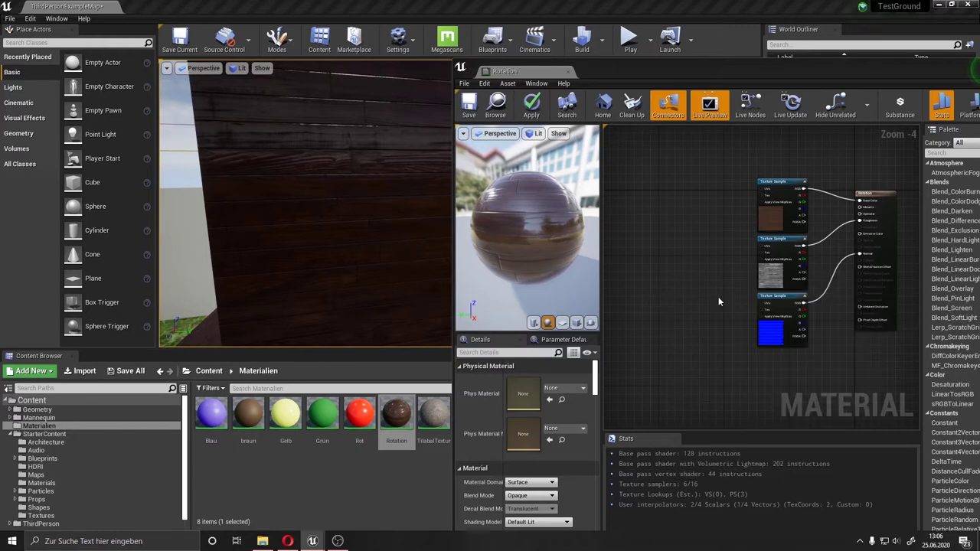
- Reposition the CustomRotator node and pull a wire from its UVs input
{"action": "left_click_drag", "start_coordinate": [692, 274], "coordinate": [618, 243]}
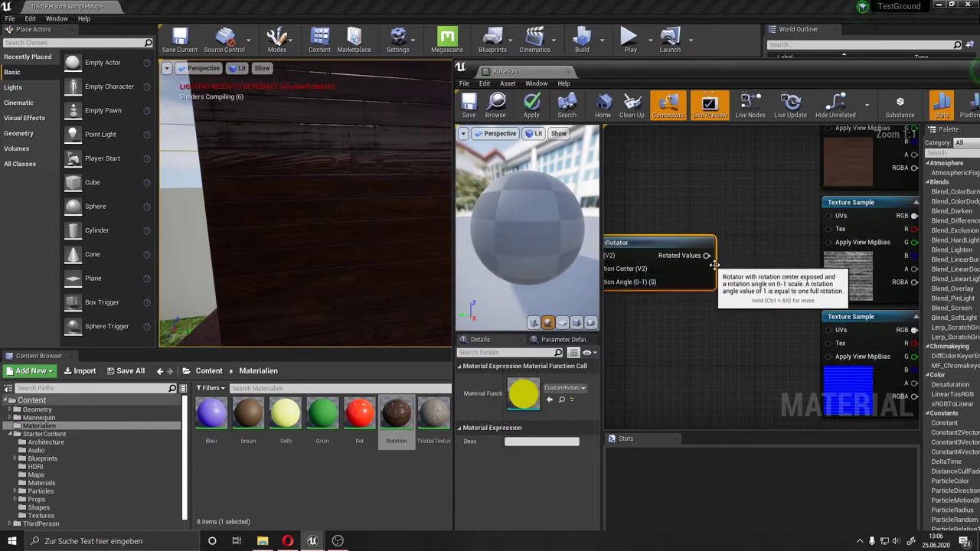
{"action": "scroll", "coordinate": [769, 288], "scroll_direction": "up", "scroll_amount": 2}
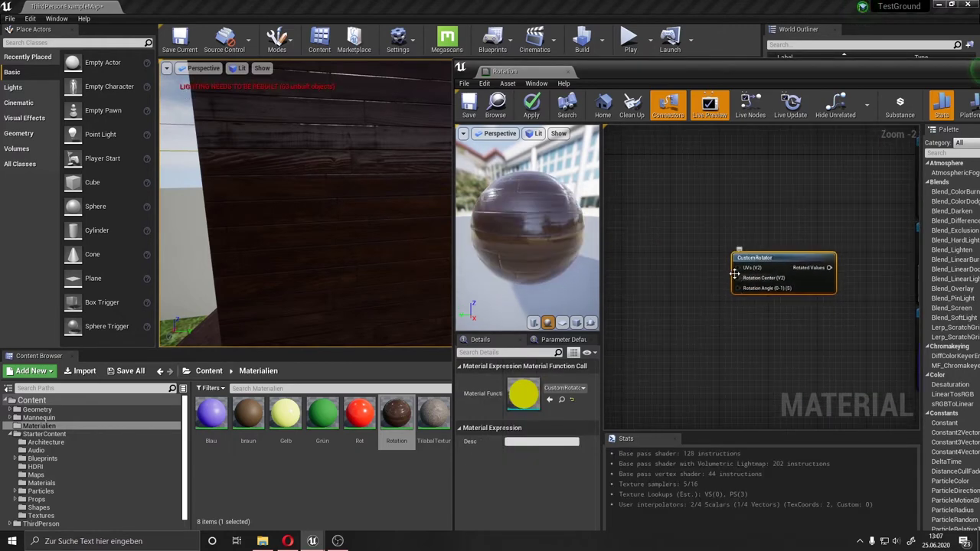
{"action": "mouse_move", "coordinate": [703, 258]}
{"action": "left_mouse_down"}
{"action": "mouse_move", "coordinate": [605, 196]}
{"action": "mouse_move", "coordinate": [827, 229]}
{"action": "left_mouse_up"}
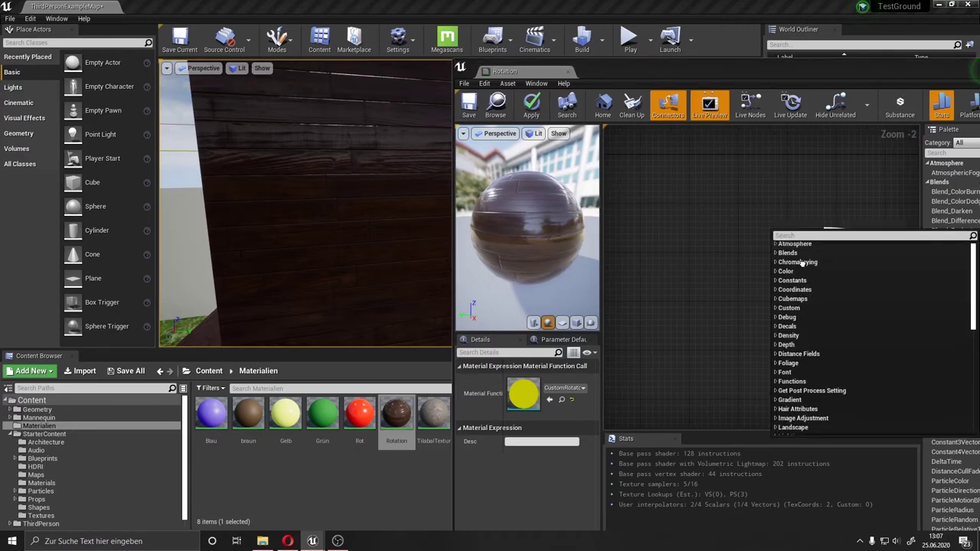
- Add a TextureCoordinate node to the graph via the node search
{"action": "left_click", "coordinate": [762, 254]}
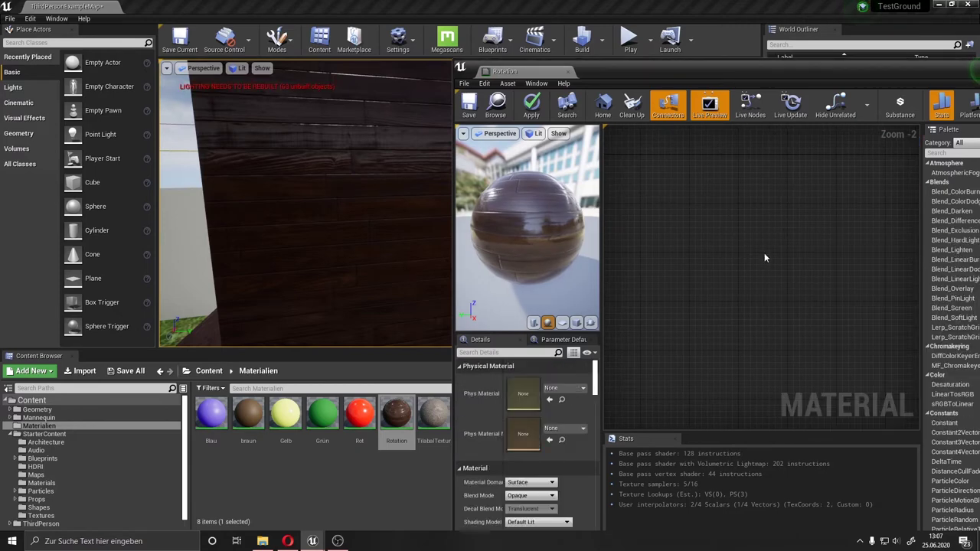
{"action": "right_click_drag", "start_coordinate": [808, 279], "coordinate": [603, 278]}
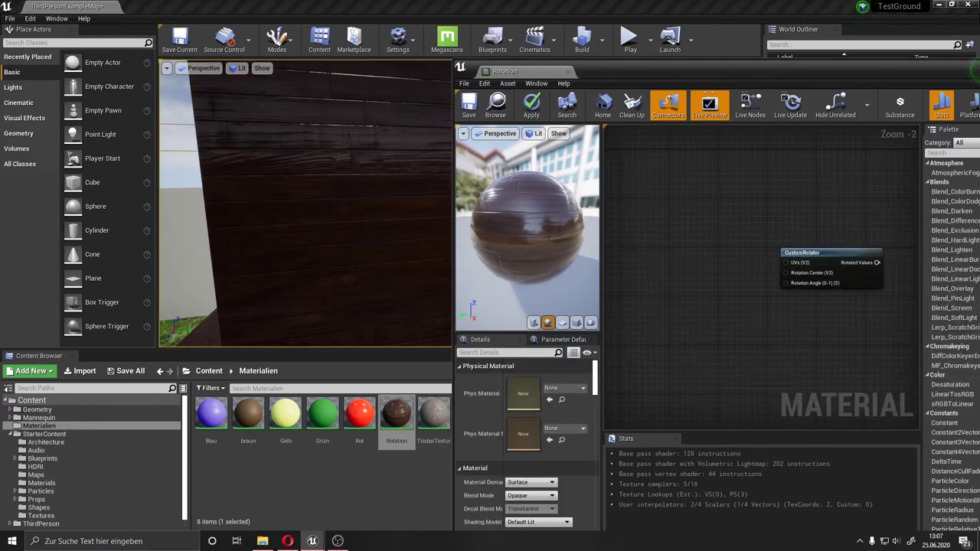
{"action": "right_click", "coordinate": [640, 191]}
{"action": "type", "text": "inter"}
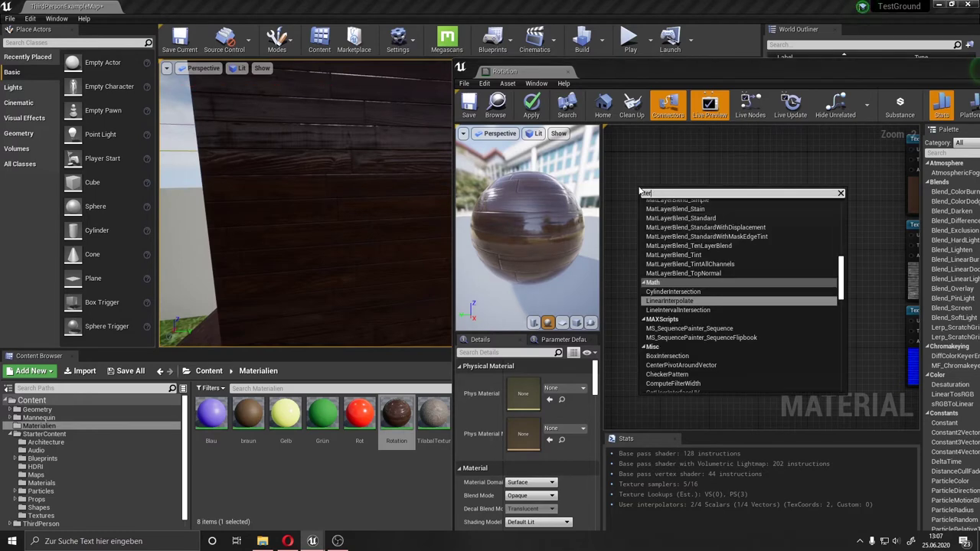
{"action": "key", "text": "BackSpace"}
{"action": "type", "text": "xt"}
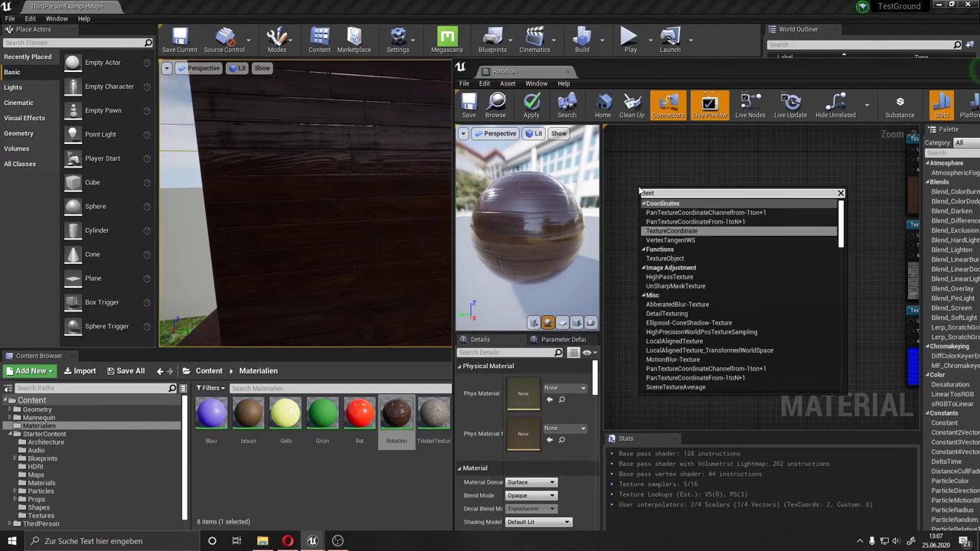
{"action": "key", "text": "Return"}
- Plug TexCoord[0] into the CustomRotator's UVs and place a 0,0 Constant2Vector beside it
{"action": "left_click_drag", "start_coordinate": [679, 202], "coordinate": [704, 235]}
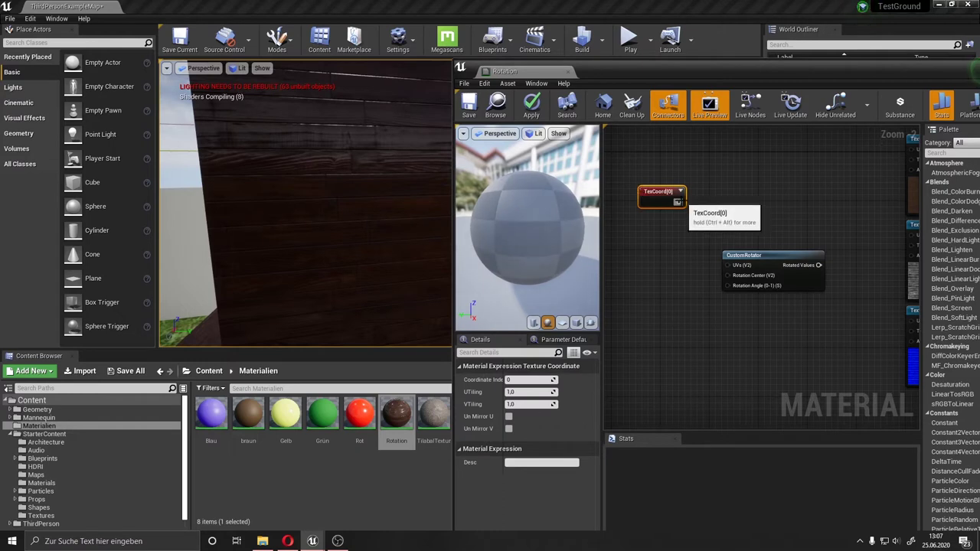
{"action": "left_click_drag", "start_coordinate": [728, 269], "coordinate": [728, 267]}
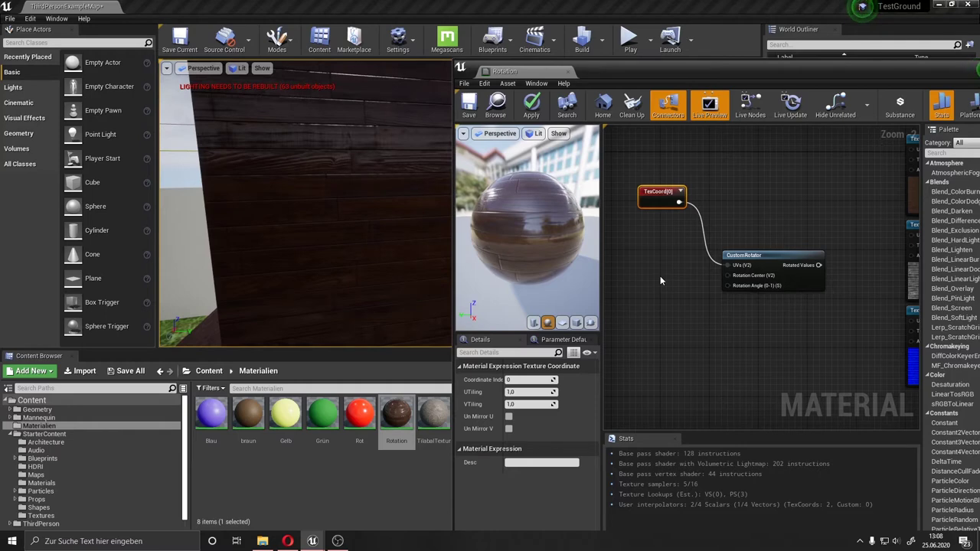
{"action": "left_click", "coordinate": [660, 280]}
{"action": "mouse_move", "coordinate": [667, 285]}
{"action": "left_mouse_down"}
{"action": "mouse_move", "coordinate": [644, 248]}
{"action": "mouse_move", "coordinate": [733, 287]}
{"action": "mouse_move", "coordinate": [726, 276]}
{"action": "left_mouse_up"}
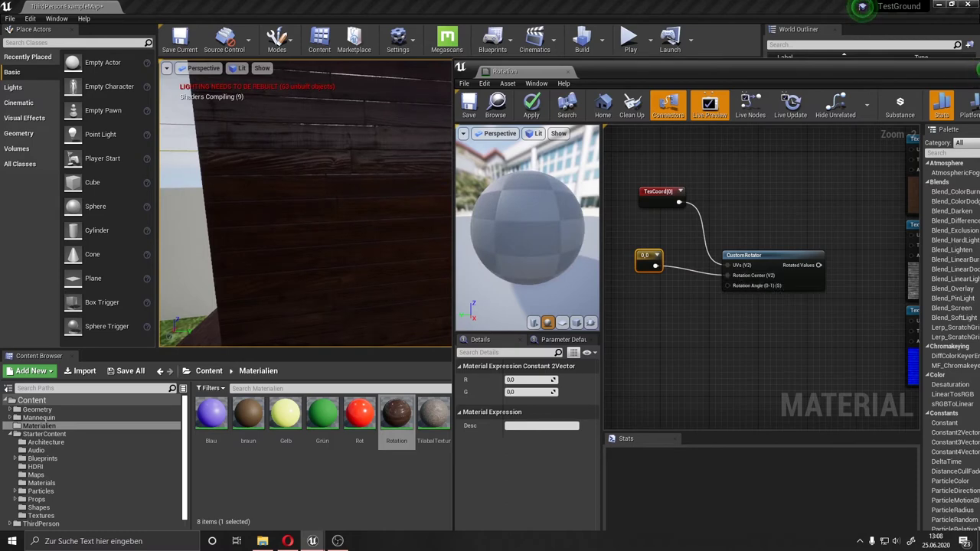
- Wire the Constant2Vector into Rotation Center and set its values to 0.5 and -0.5
{"action": "right_click_drag", "start_coordinate": [743, 329], "coordinate": [685, 328]}
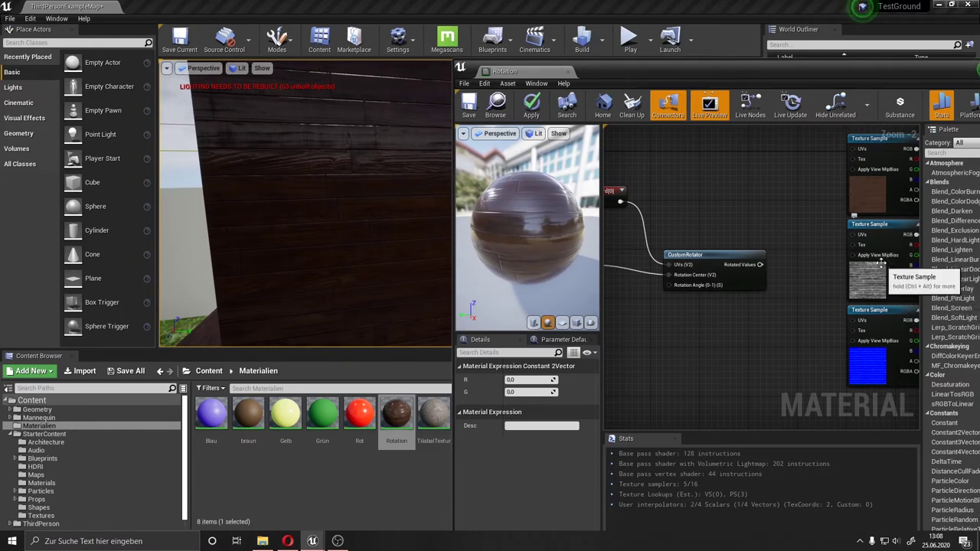
{"action": "right_click_drag", "start_coordinate": [732, 320], "coordinate": [796, 320]}
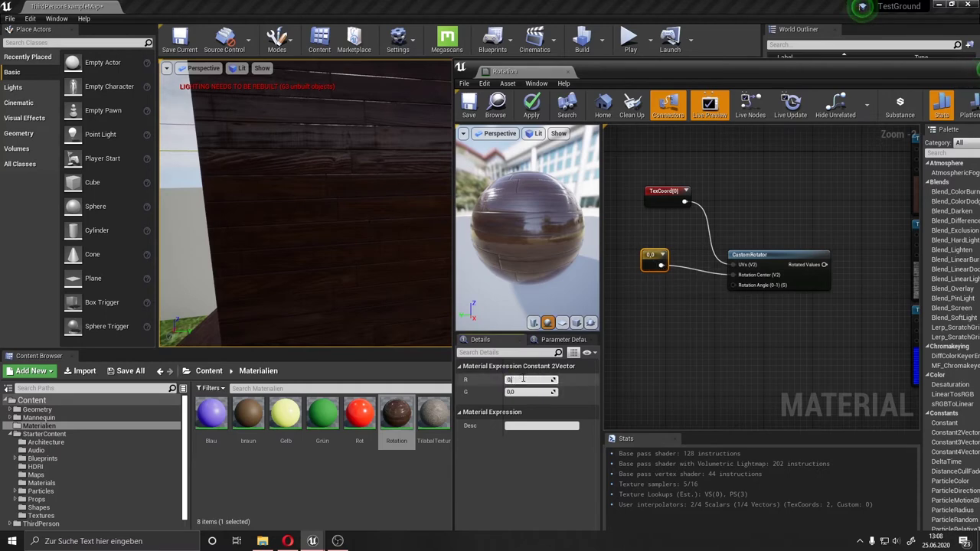
{"action": "type", "text": "5"}
{"action": "type", "text": "-0.5"}
{"action": "key", "text": "Return"}
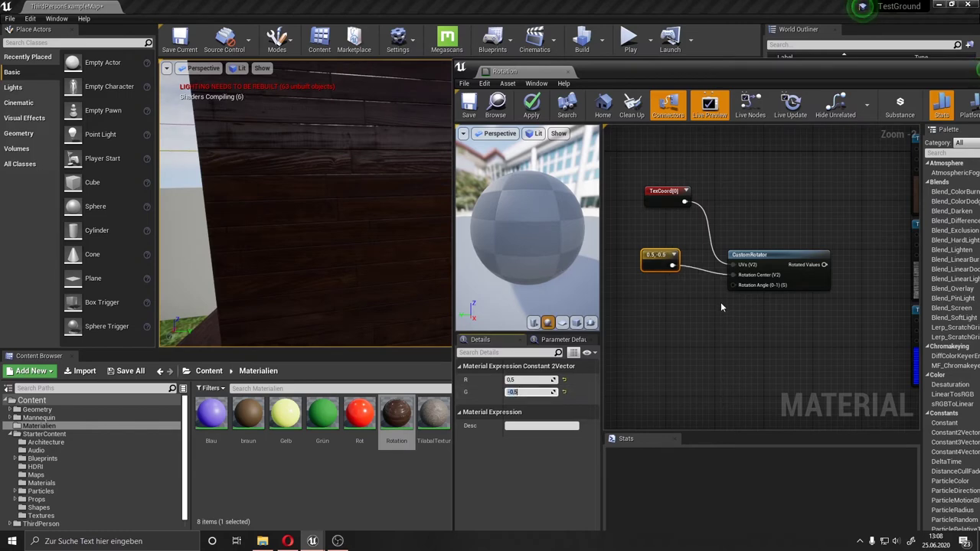
{"action": "right_click_drag", "start_coordinate": [721, 301], "coordinate": [706, 306]}
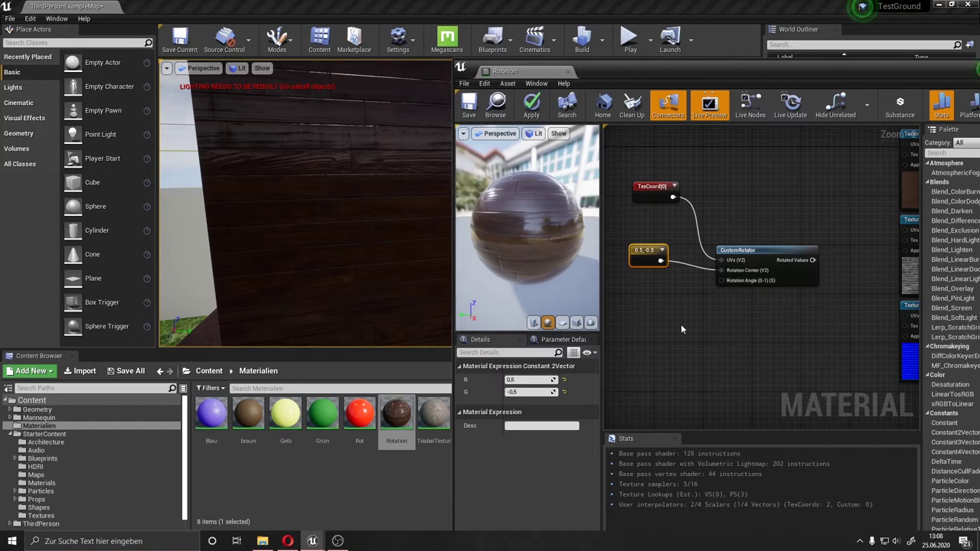
- Add two scalar constants and a Multiply node, wiring the product into Rotation Angle
{"action": "left_click", "coordinate": [634, 338]}
{"action": "left_click", "coordinate": [626, 302]}
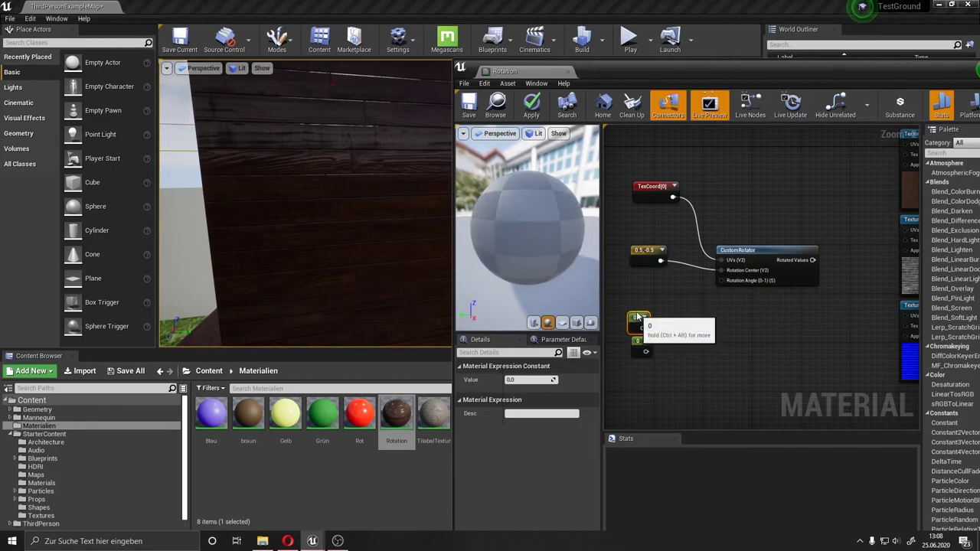
{"action": "left_click", "coordinate": [633, 340]}
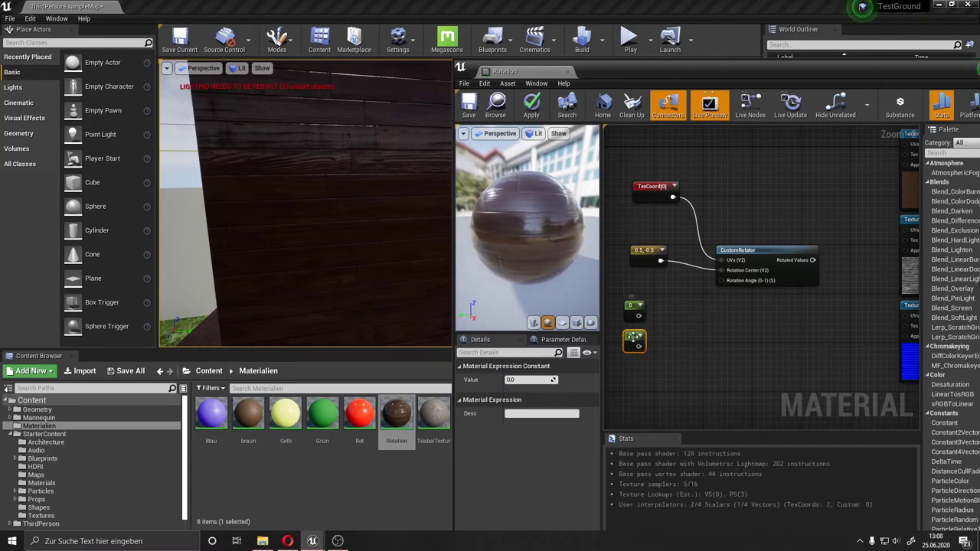
{"action": "left_click", "coordinate": [676, 305]}
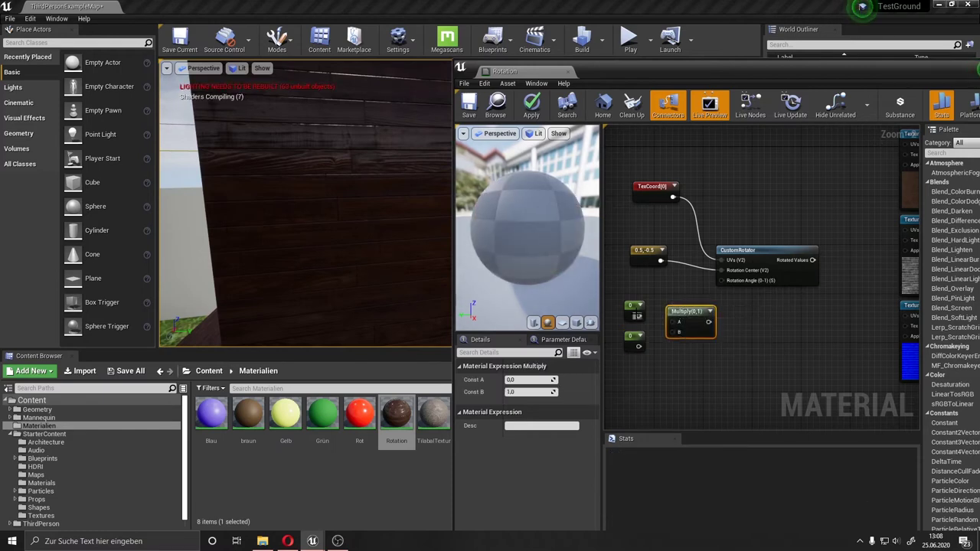
{"action": "mouse_move", "coordinate": [639, 316]}
{"action": "left_mouse_down"}
{"action": "mouse_move", "coordinate": [675, 322]}
{"action": "mouse_move", "coordinate": [683, 334]}
{"action": "left_mouse_up"}
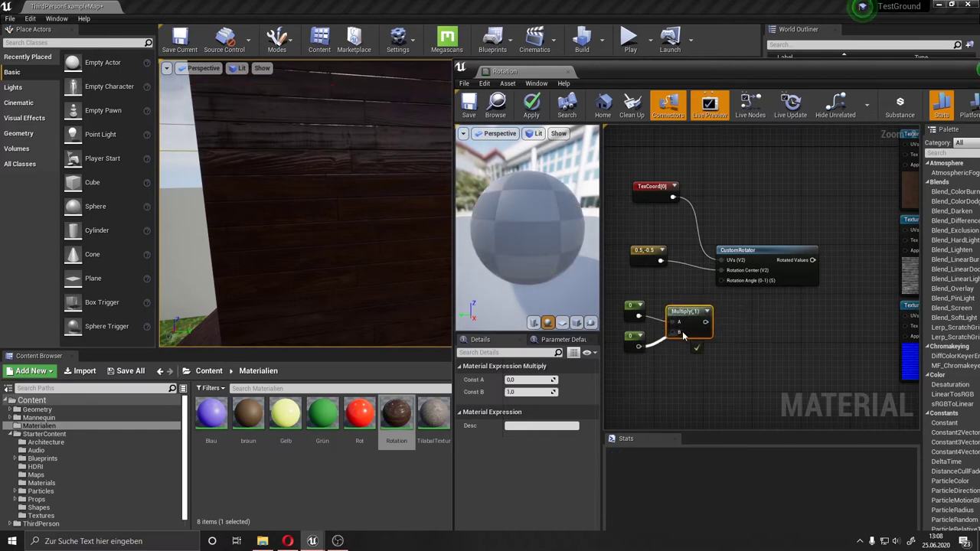
{"action": "left_click", "coordinate": [633, 312]}
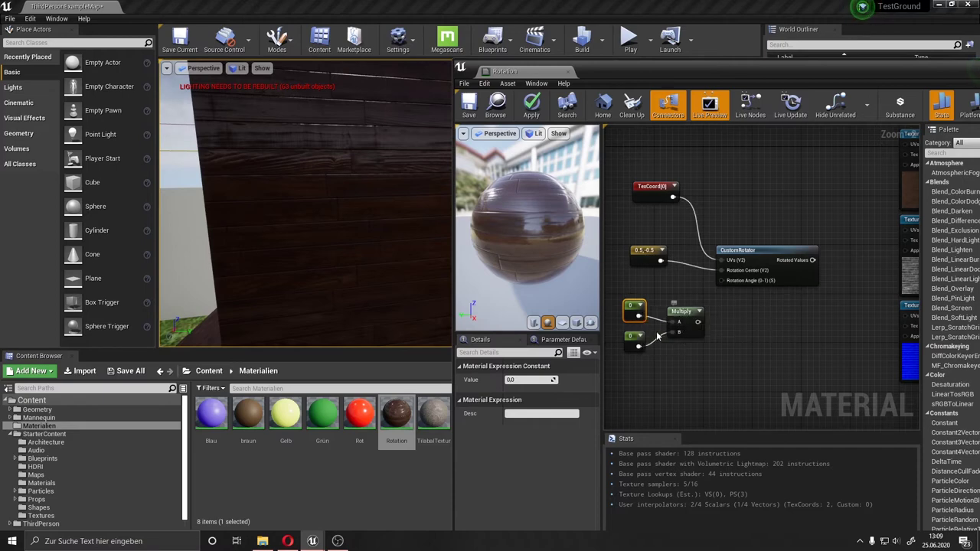
{"action": "left_click_drag", "start_coordinate": [697, 321], "coordinate": [724, 281]}
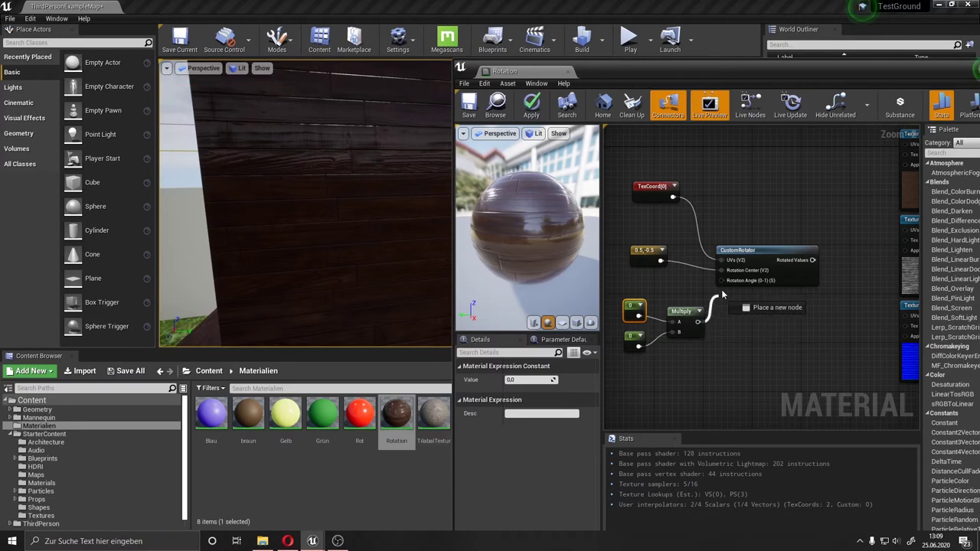
- Set the two constants to 0.025 and 45
{"action": "left_click", "coordinate": [641, 337]}
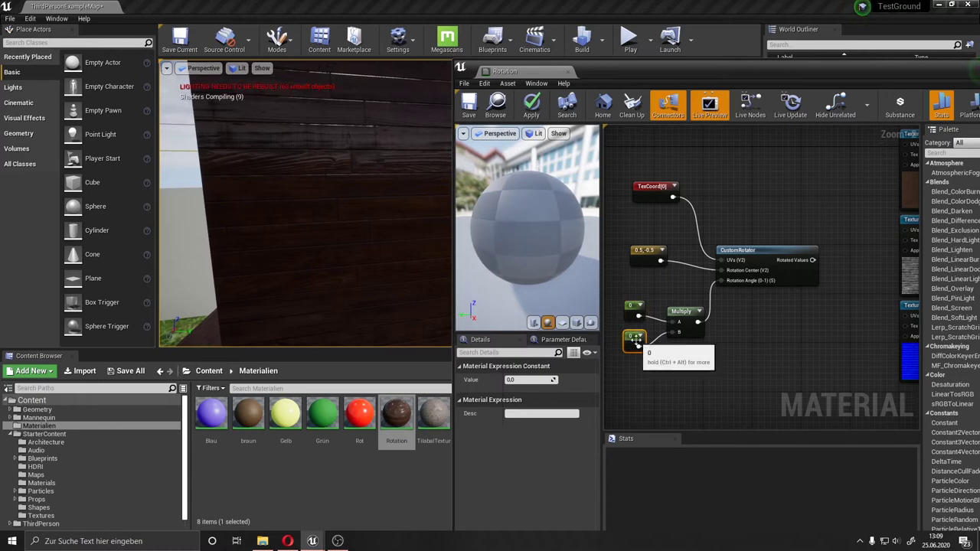
{"action": "left_click", "coordinate": [540, 380]}
{"action": "type", "text": ".025"}
{"action": "key", "text": "Return"}
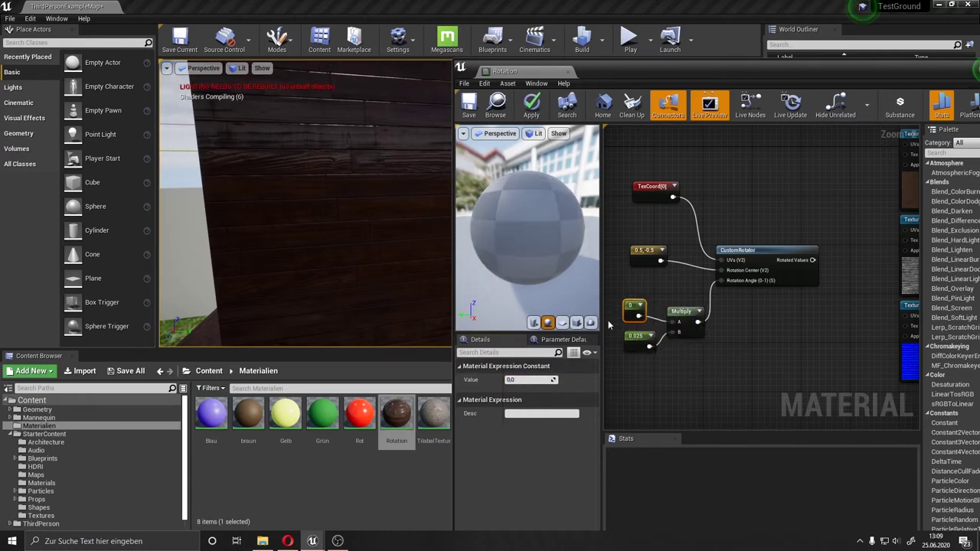
{"action": "type", "text": "45"}
{"action": "key", "text": "Return"}
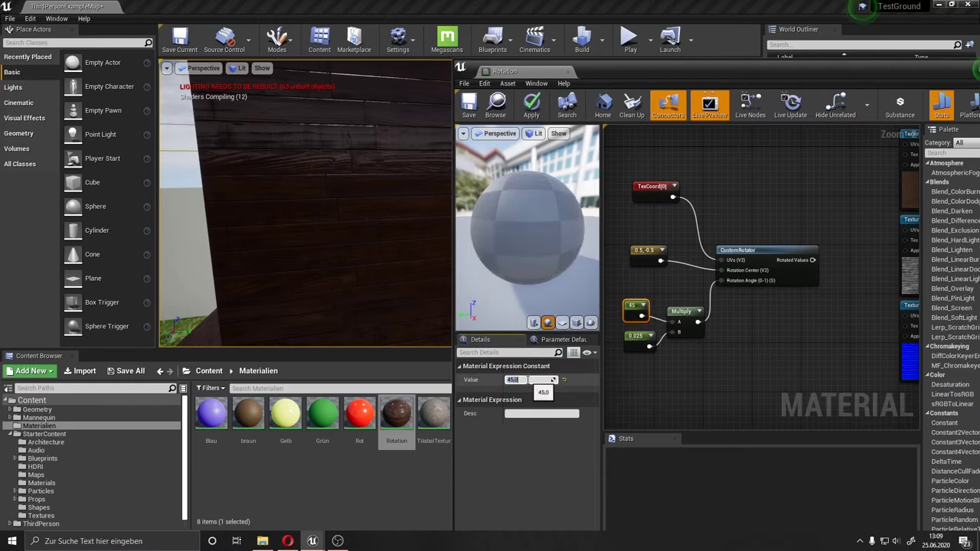
- Connect the CustomRotator's rotated UVs to all three walnut texture samples
{"action": "right_click_drag", "start_coordinate": [731, 281], "coordinate": [649, 326]}
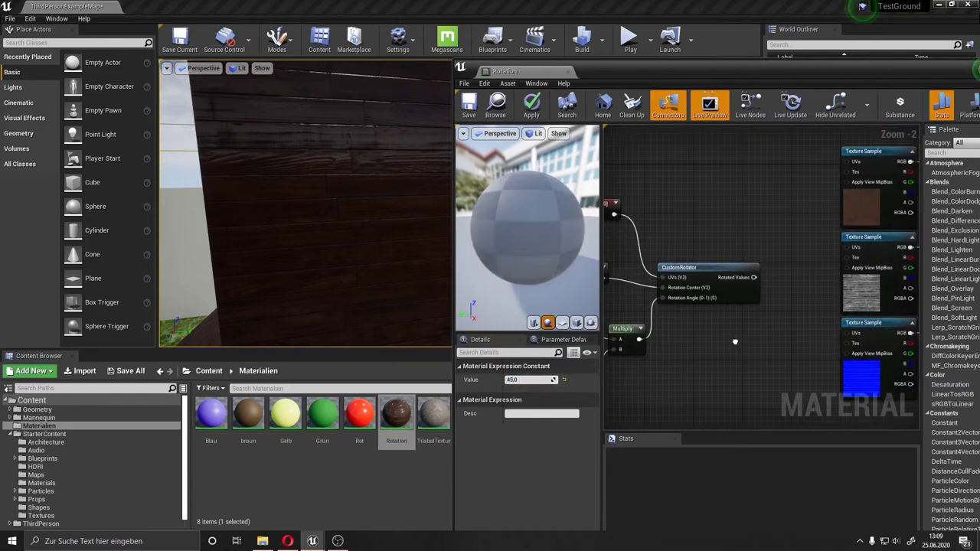
{"action": "left_click_drag", "start_coordinate": [731, 303], "coordinate": [823, 187]}
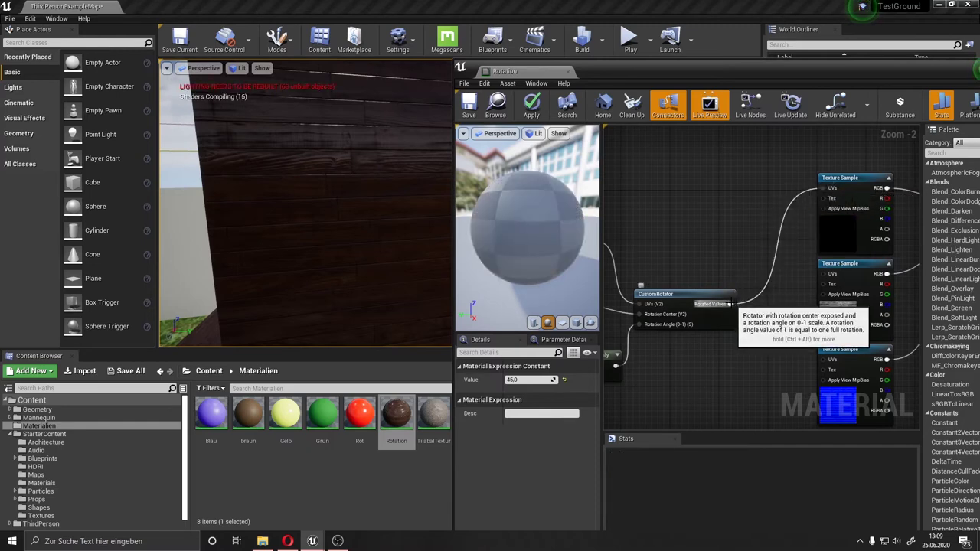
{"action": "left_click_drag", "start_coordinate": [730, 304], "coordinate": [823, 273]}
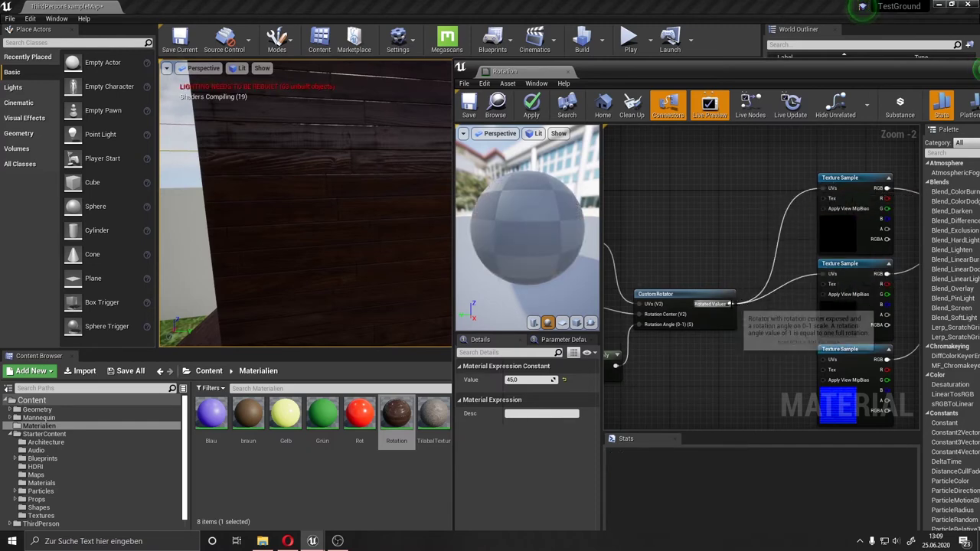
{"action": "left_click_drag", "start_coordinate": [731, 304], "coordinate": [823, 359]}
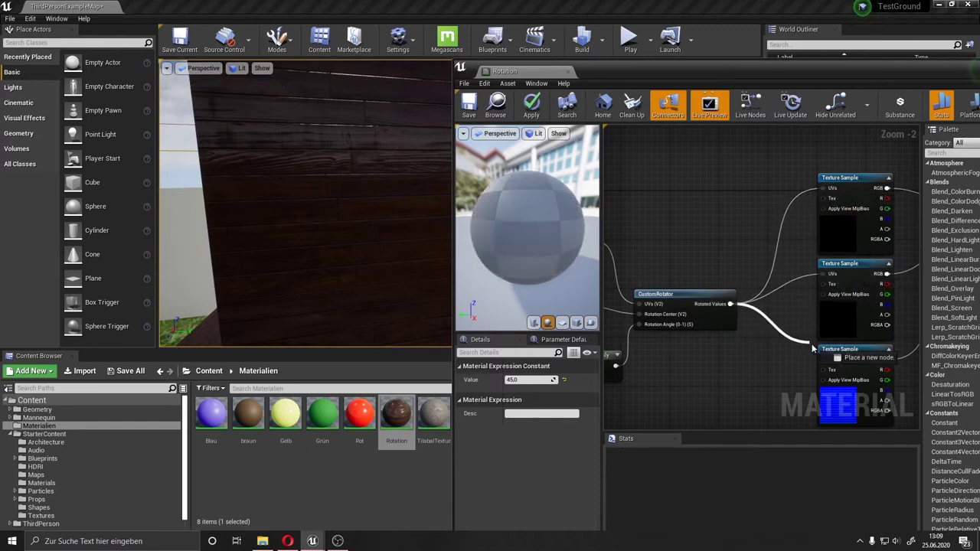
- Preview the material on a cube and save it
{"action": "left_click", "coordinate": [576, 322]}
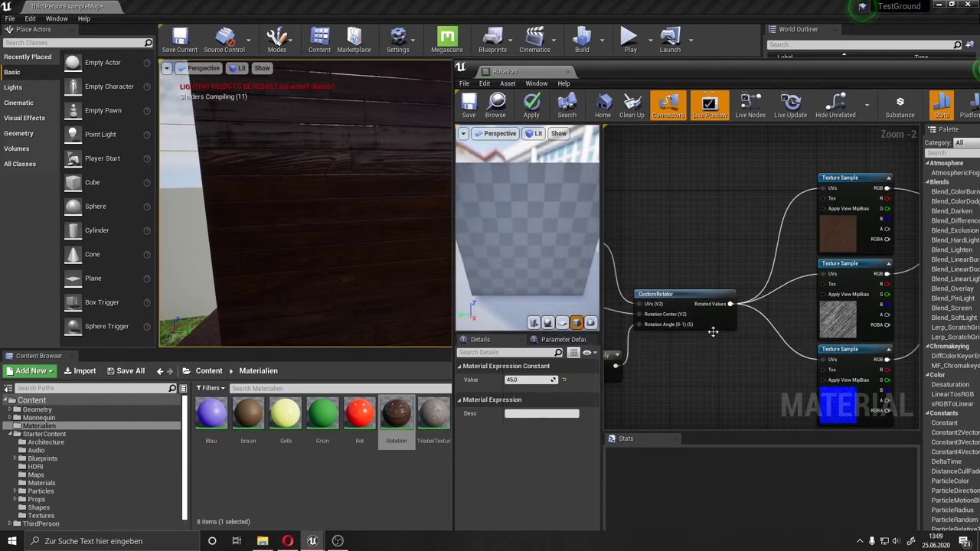
{"action": "right_click_drag", "start_coordinate": [825, 344], "coordinate": [811, 324]}
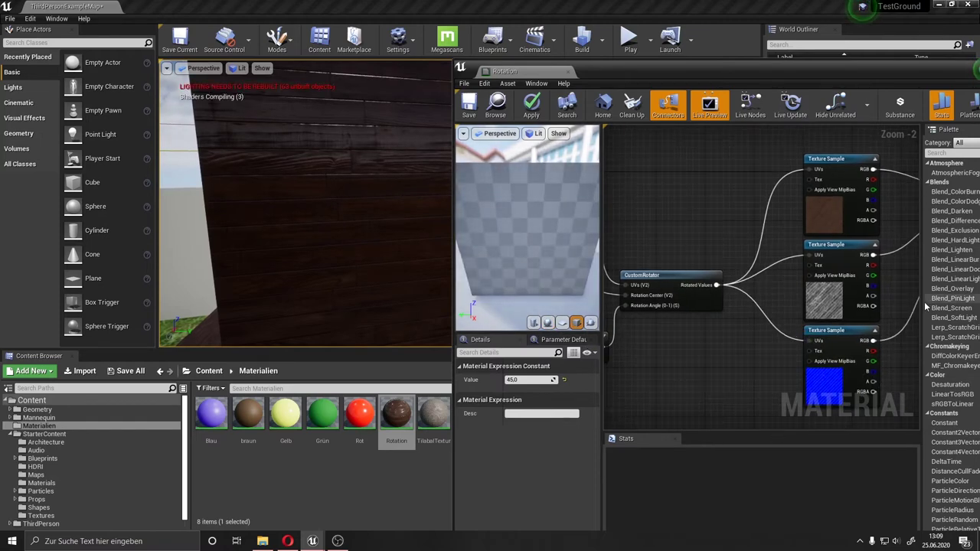
{"action": "left_click_drag", "start_coordinate": [499, 260], "coordinate": [536, 253]}
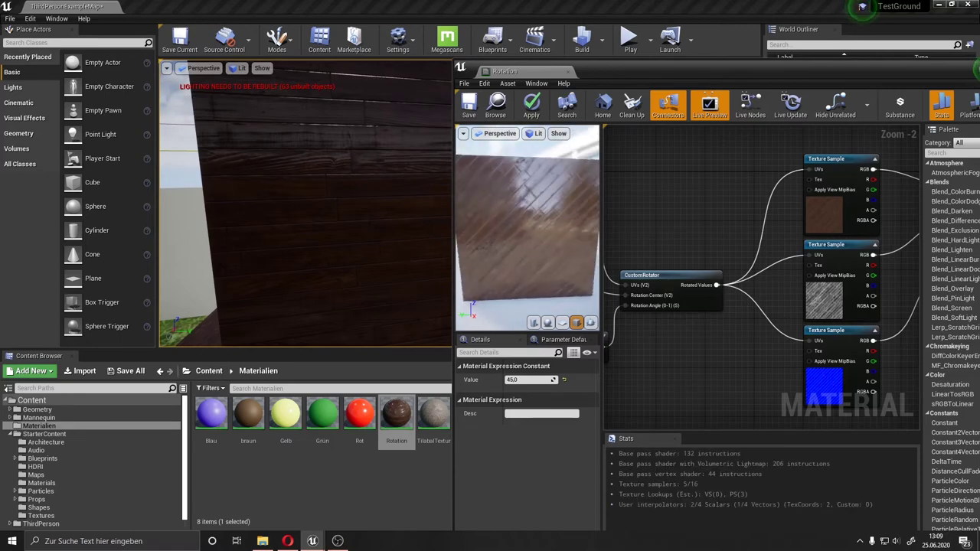
{"action": "left_click", "coordinate": [469, 106]}
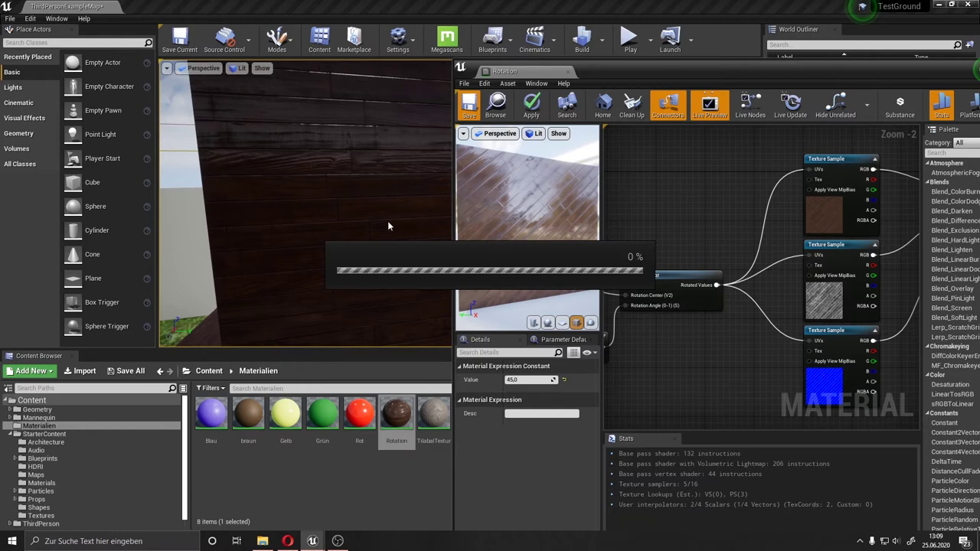
{"action": "right_click_drag", "start_coordinate": [676, 221], "coordinate": [758, 242]}
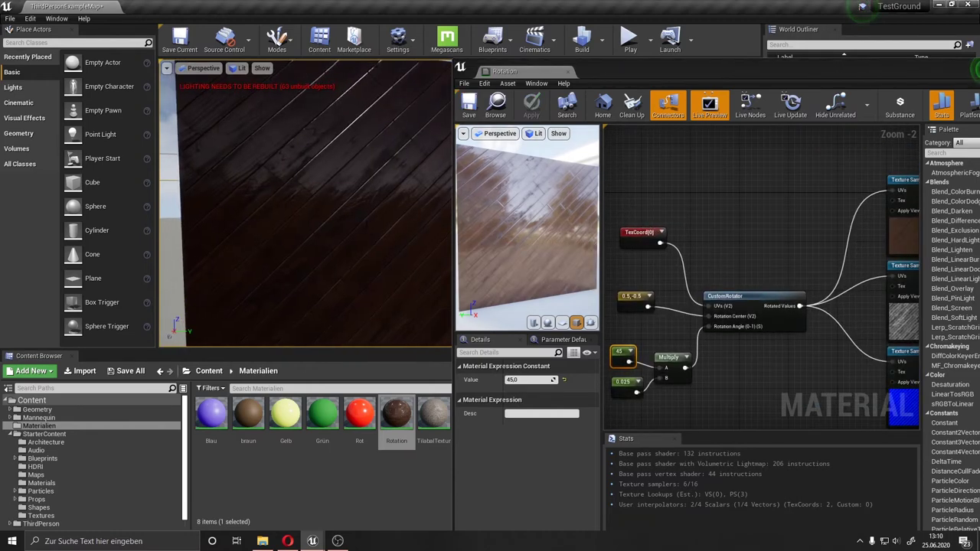
- Add a constant and a new Multiply node, wiring TexCoord into the Multiply's A input
{"action": "left_click", "coordinate": [692, 211]}
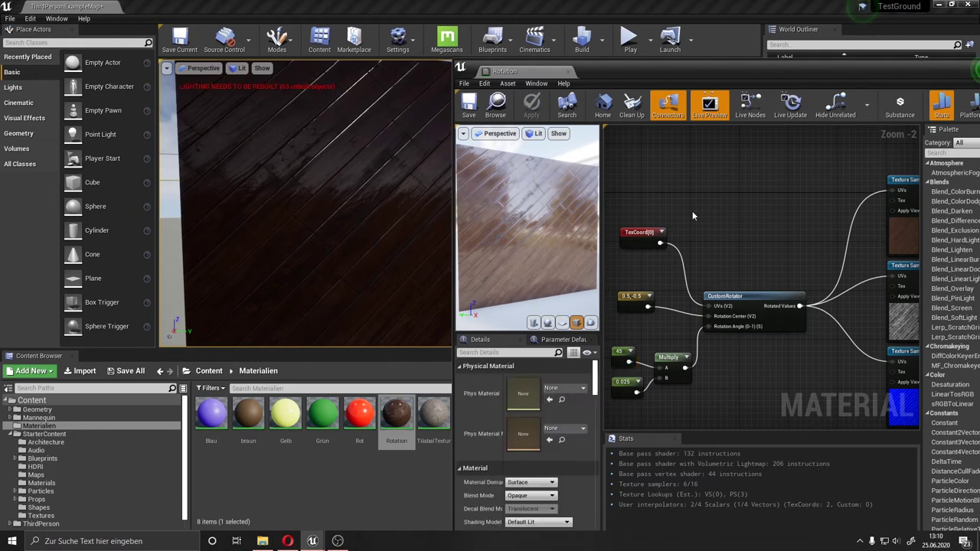
{"action": "left_click", "coordinate": [693, 215]}
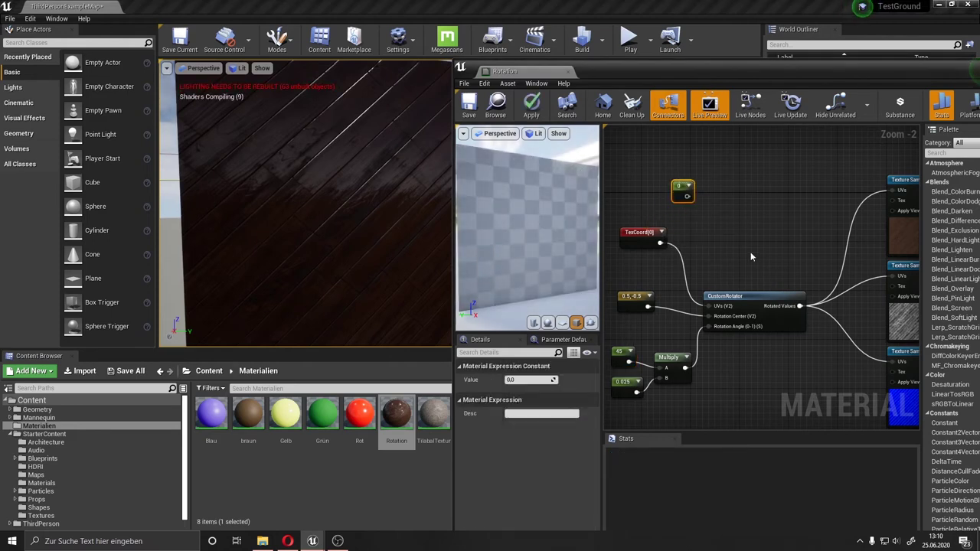
{"action": "left_click", "coordinate": [686, 228]}
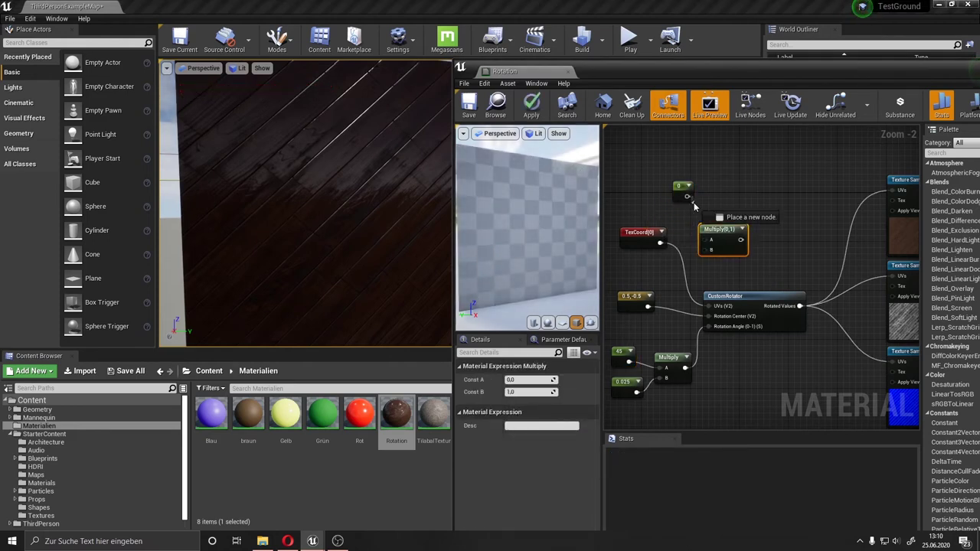
{"action": "right_click", "coordinate": [691, 203]}
{"action": "left_click", "coordinate": [640, 232]}
{"action": "left_click_drag", "start_coordinate": [660, 243], "coordinate": [705, 243]}
{"action": "mouse_move", "coordinate": [687, 196]}
{"action": "left_mouse_down"}
{"action": "mouse_move", "coordinate": [710, 249]}
{"action": "mouse_move", "coordinate": [709, 307]}
{"action": "left_mouse_up"}
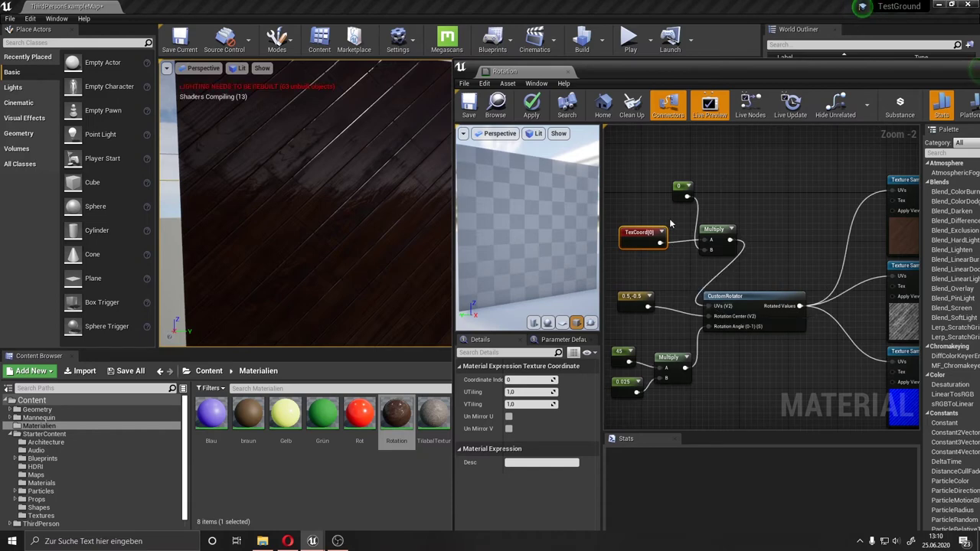
- Set the constant to 2 beside TexCoord and check the denser diagonal planks on the wall
{"action": "left_click", "coordinate": [682, 190]}
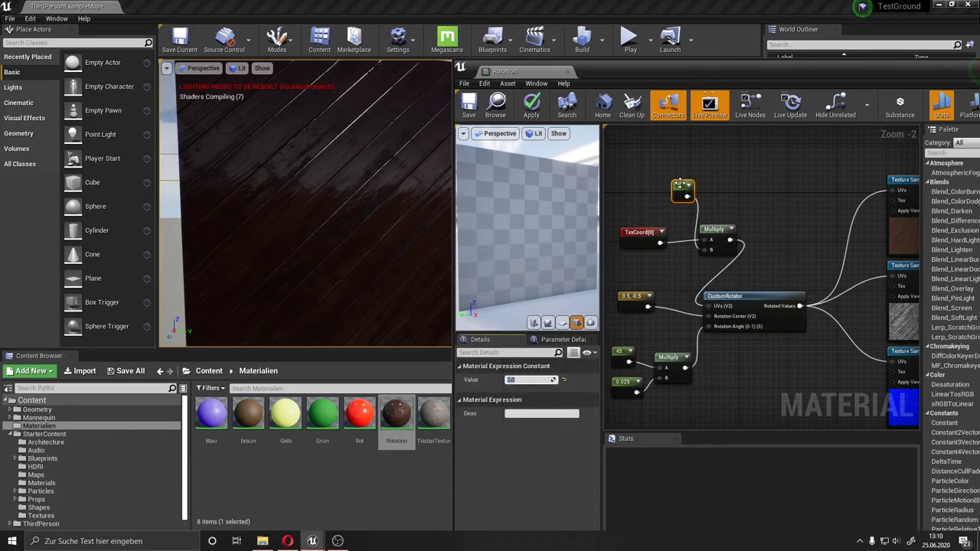
{"action": "left_click_drag", "start_coordinate": [678, 184], "coordinate": [647, 259]}
{"action": "left_click_drag", "start_coordinate": [712, 225], "coordinate": [698, 238]}
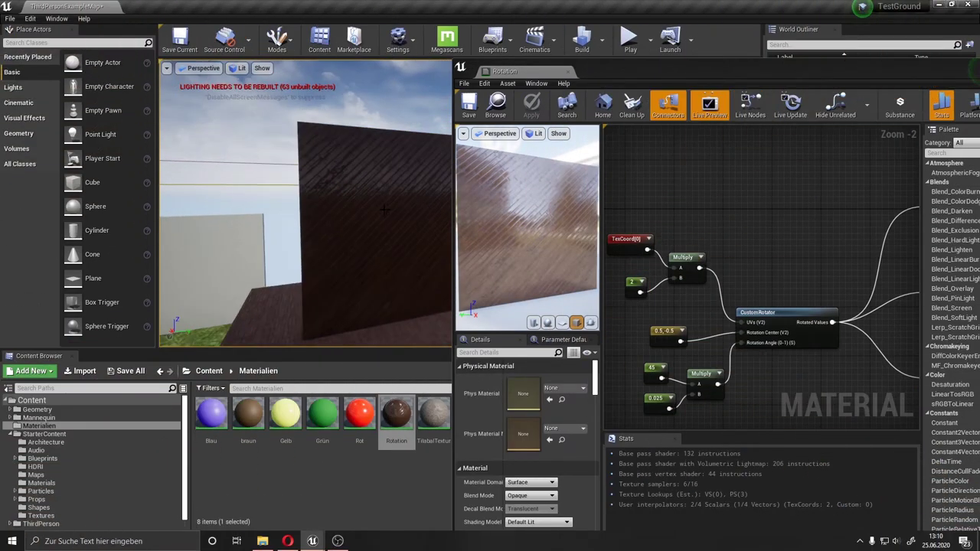
{"action": "right_click_drag", "start_coordinate": [384, 210], "coordinate": [322, 222]}
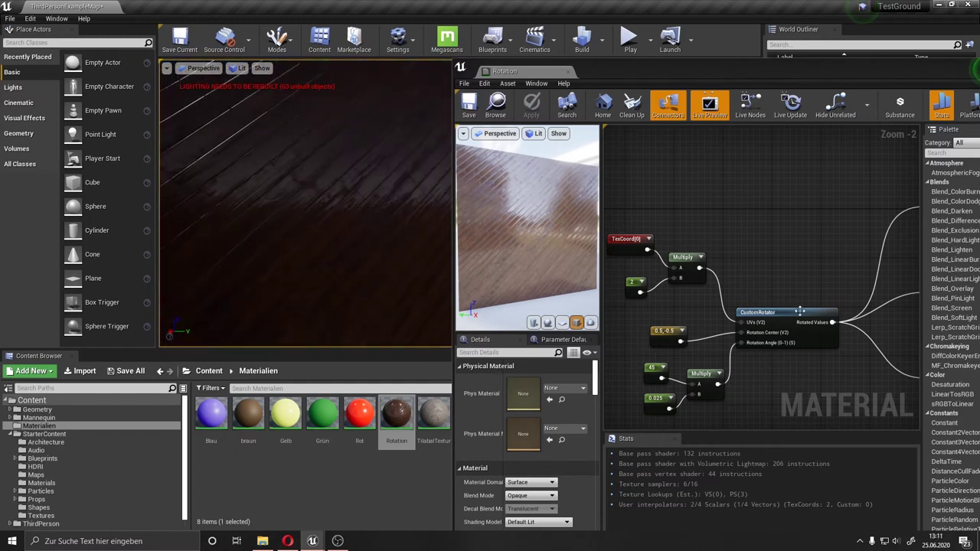
{"action": "right_click_drag", "start_coordinate": [799, 312], "coordinate": [620, 270]}
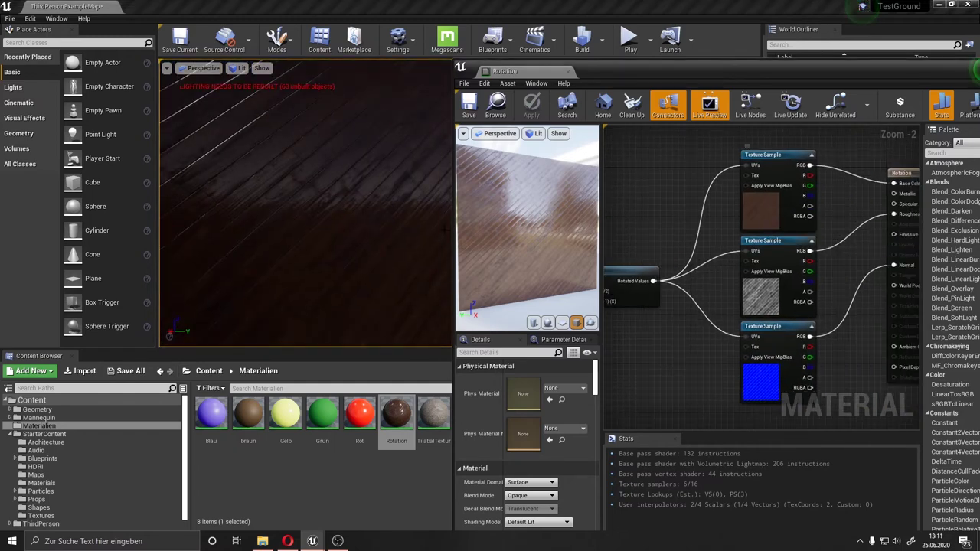
{"action": "right_click_drag", "start_coordinate": [444, 228], "coordinate": [434, 235]}
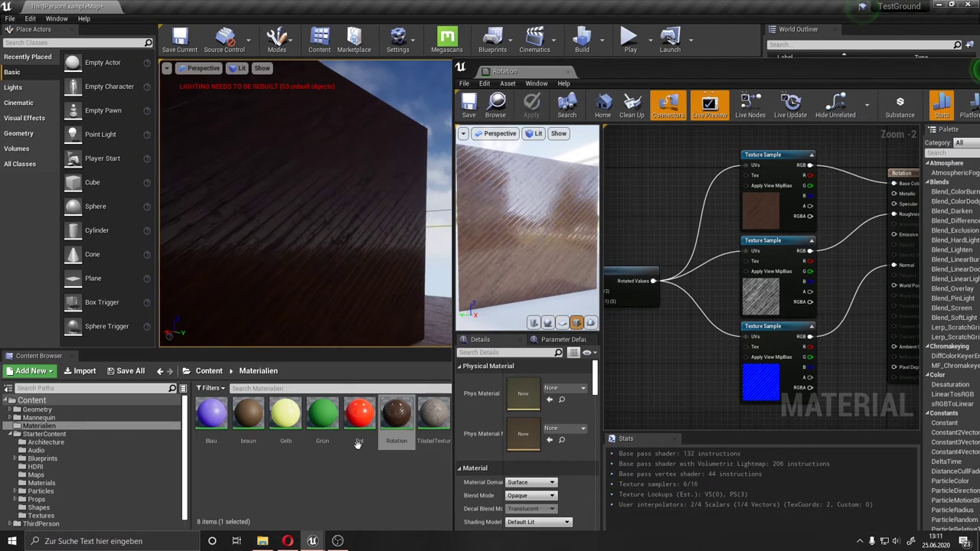
- Find and select T_Wood_Oak_D in the StarterContent Textures folder
{"action": "left_click", "coordinate": [65, 483]}
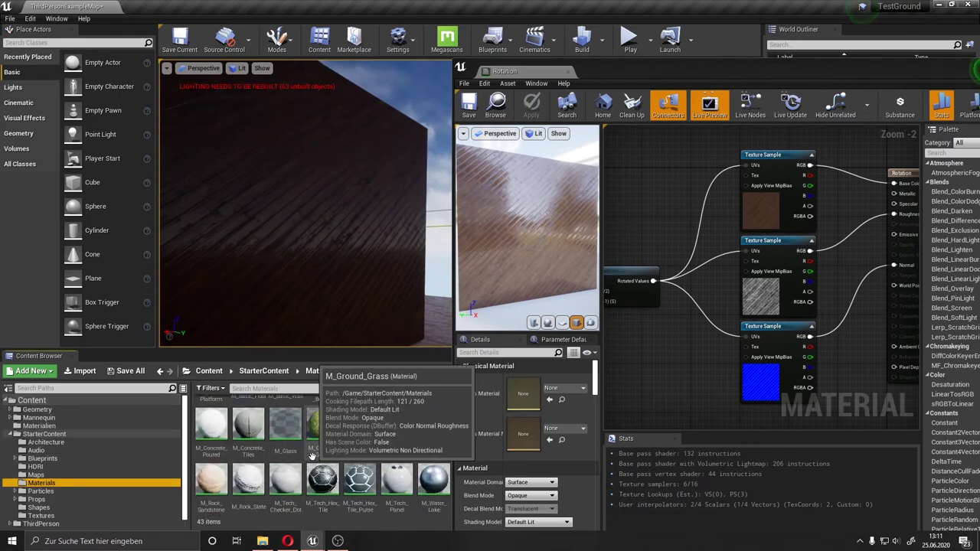
{"action": "scroll", "coordinate": [321, 451], "scroll_direction": "down", "scroll_amount": 1}
{"action": "left_click", "coordinate": [83, 515]}
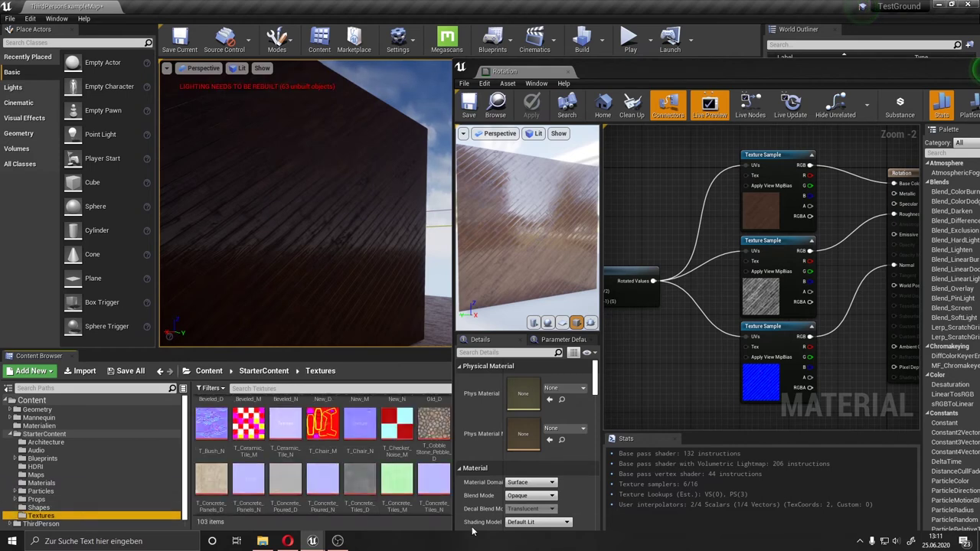
{"action": "left_click_drag", "start_coordinate": [454, 450], "coordinate": [565, 438]}
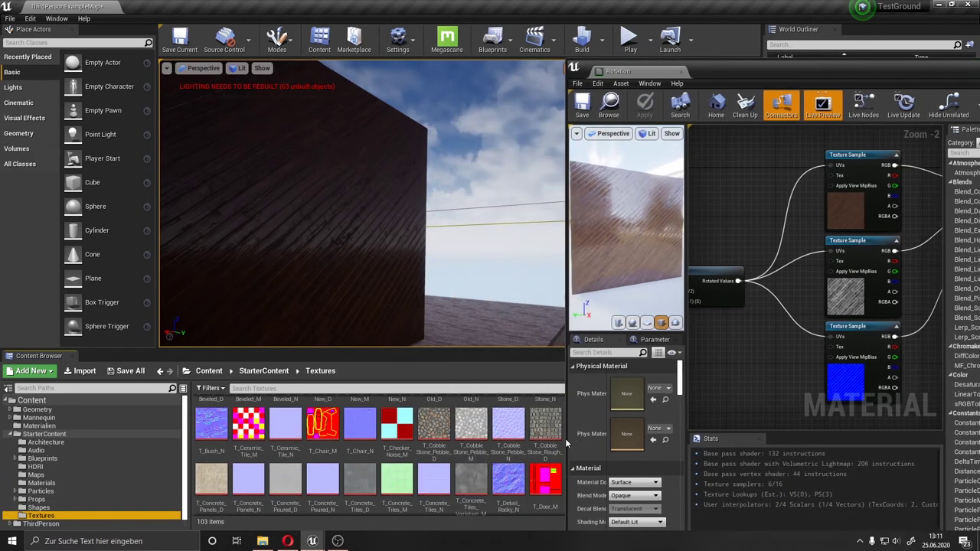
{"action": "scroll", "coordinate": [525, 448], "scroll_direction": "down", "scroll_amount": 2}
{"action": "scroll", "coordinate": [525, 447], "scroll_direction": "down", "scroll_amount": 2}
{"action": "left_click", "coordinate": [508, 481]}
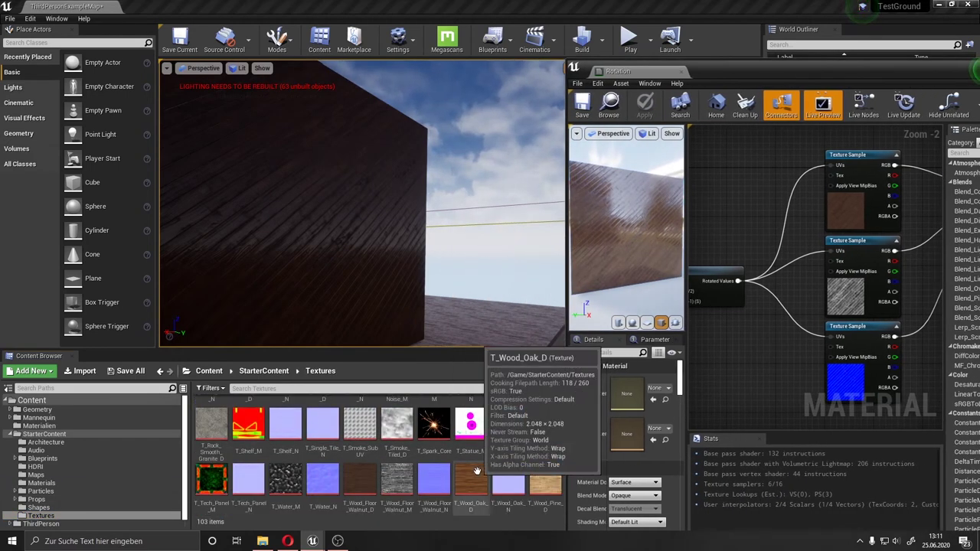
- Assign T_Wood_Oak_D to the top Texture Sample node and return to the level view
{"action": "left_click", "coordinate": [845, 375]}
{"action": "left_click", "coordinate": [652, 484]}
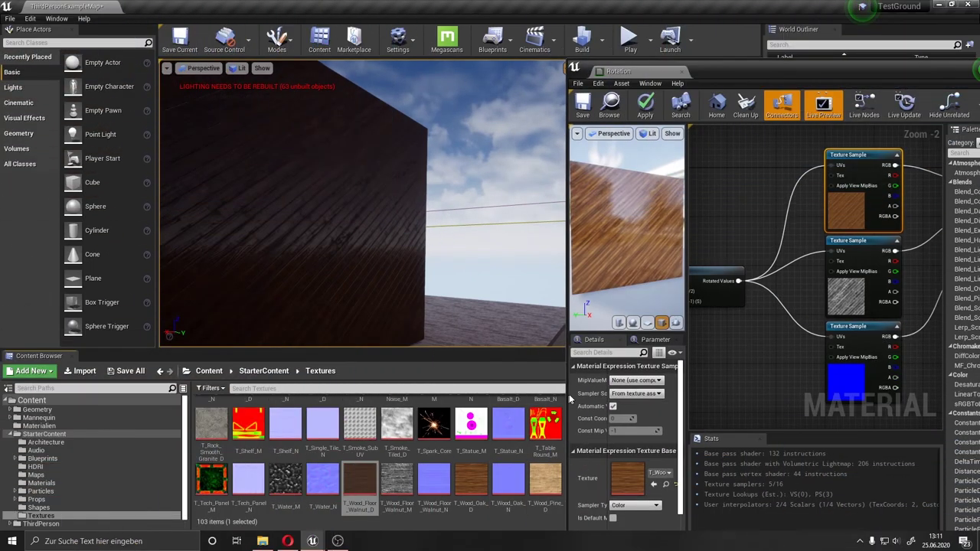
{"action": "mouse_move", "coordinate": [565, 398]}
{"action": "left_mouse_down"}
{"action": "mouse_move", "coordinate": [749, 407]}
{"action": "mouse_move", "coordinate": [346, 425]}
{"action": "mouse_move", "coordinate": [265, 373]}
{"action": "mouse_move", "coordinate": [407, 92]}
{"action": "left_mouse_up"}
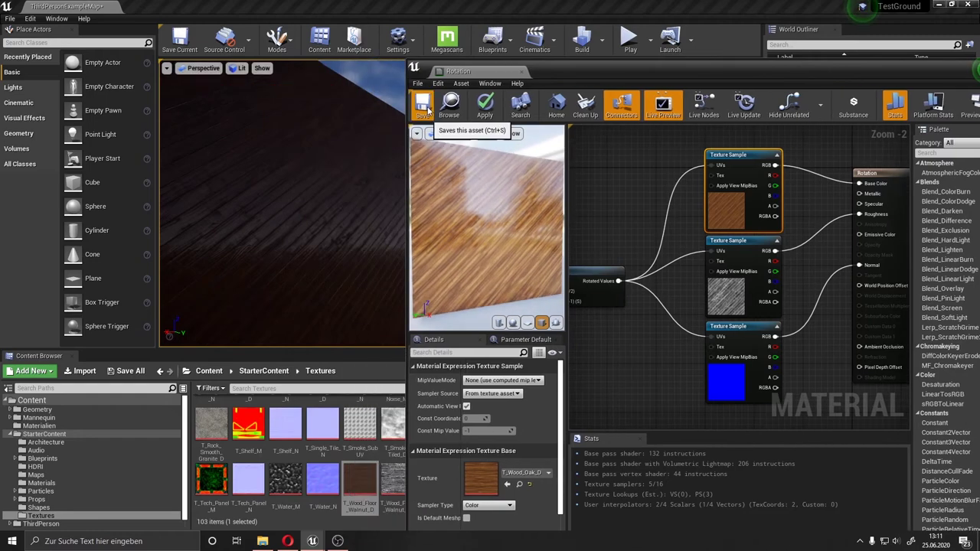
{"action": "left_click", "coordinate": [287, 170]}
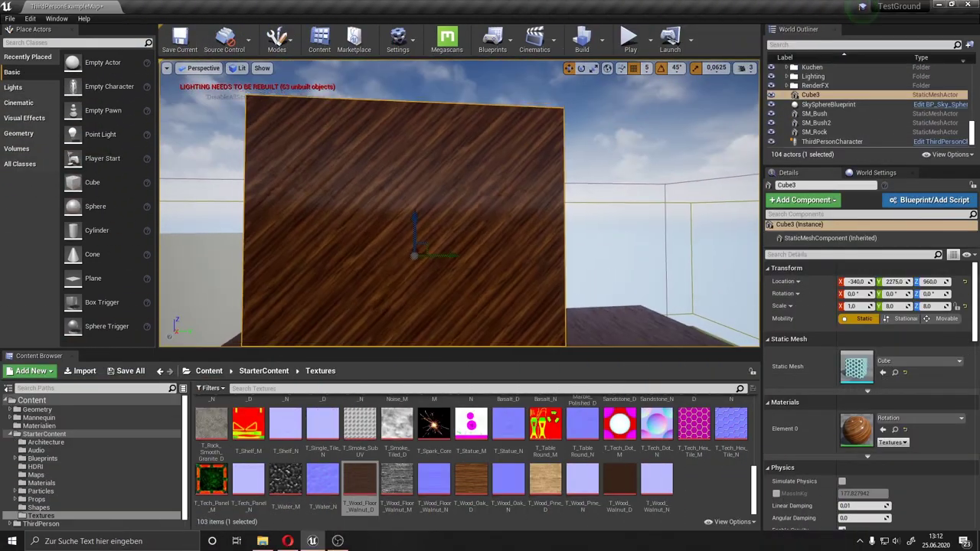
- In the Rotation material, change the rotation angle constant from 45 to 15
{"action": "double_click", "coordinate": [856, 429]}
{"action": "right_click_drag", "start_coordinate": [542, 353], "coordinate": [575, 265]}
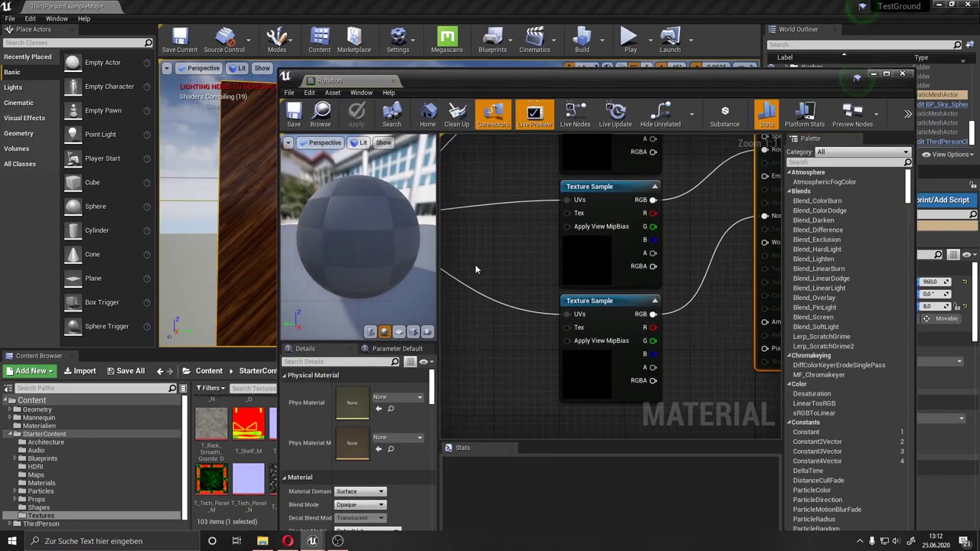
{"action": "left_click", "coordinate": [511, 304]}
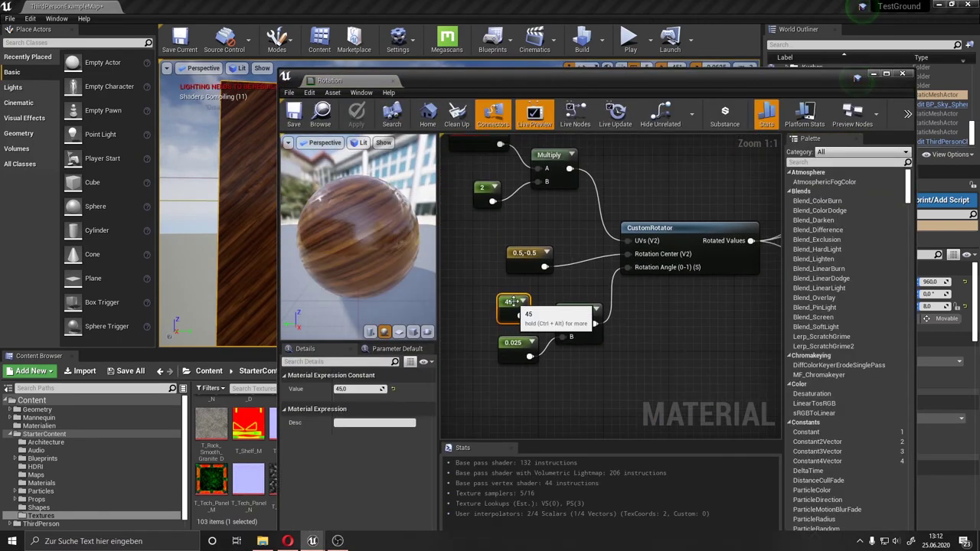
{"action": "type", "text": "15"}
{"action": "key", "text": "Return"}
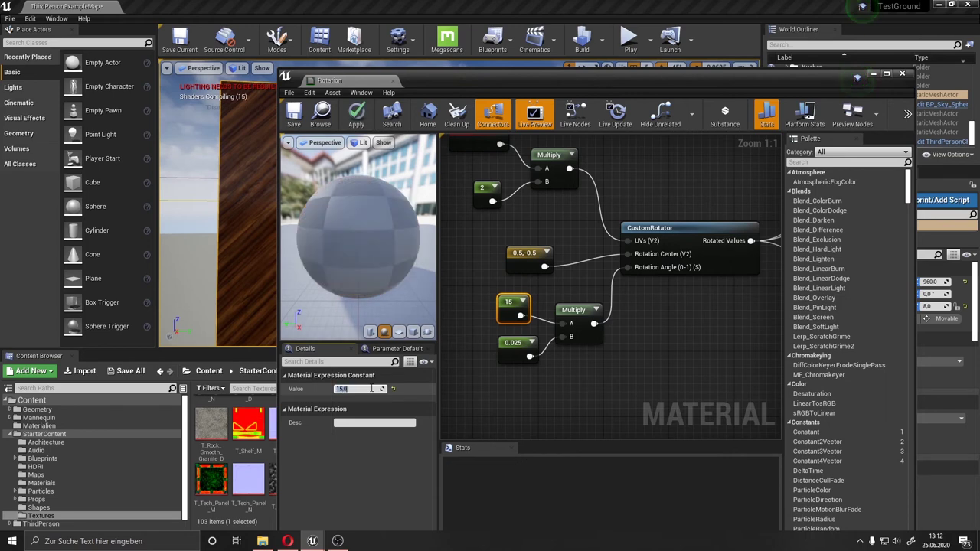
- Inspect the rotated planks on the wall up close, then enter a new angle value
{"action": "left_click_drag", "start_coordinate": [455, 70], "coordinate": [558, 44]}
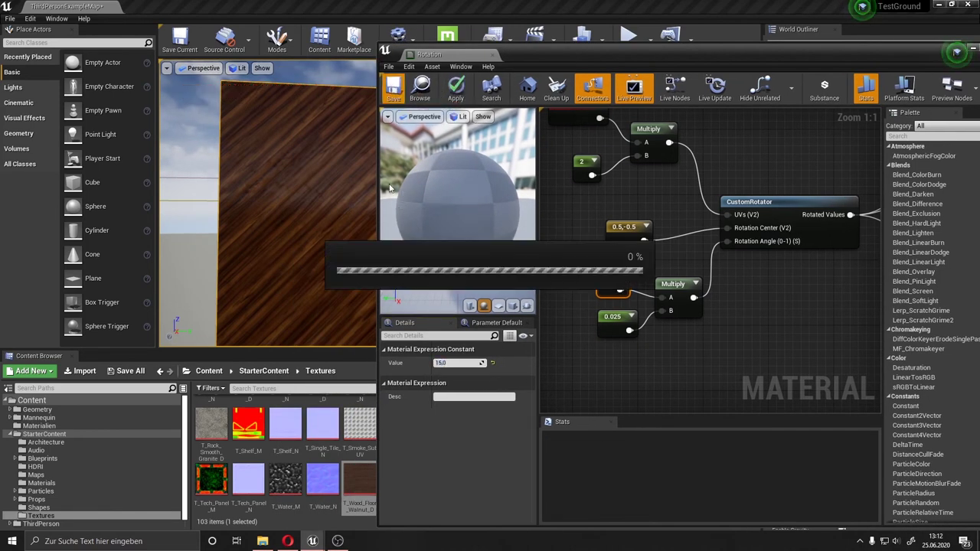
{"action": "right_click_drag", "start_coordinate": [360, 192], "coordinate": [253, 214]}
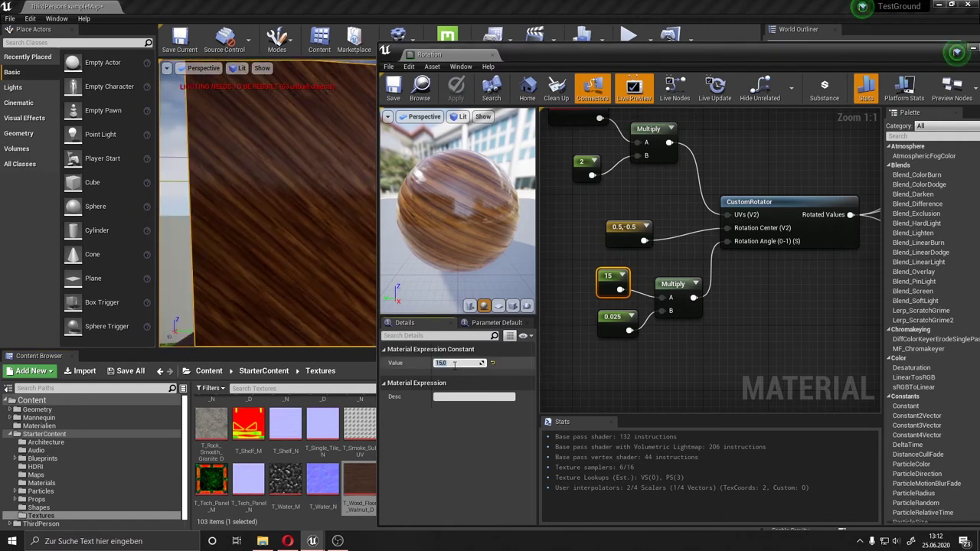
{"action": "type", "text": "90"}
{"action": "key", "text": "Return"}
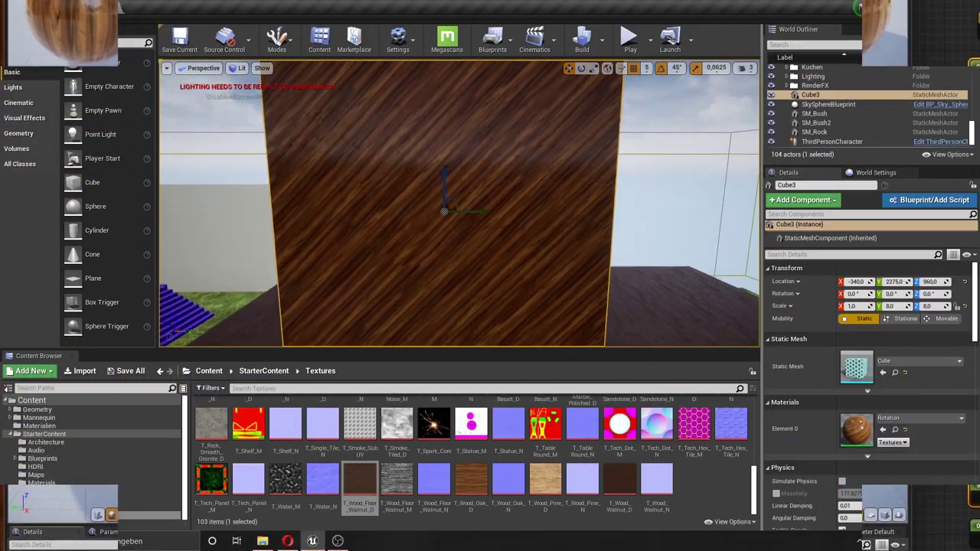
- Move the wood wall along Y to 2130 and duplicate it further along
{"action": "left_click_drag", "start_coordinate": [452, 194], "coordinate": [458, 192], "text": "shift"}
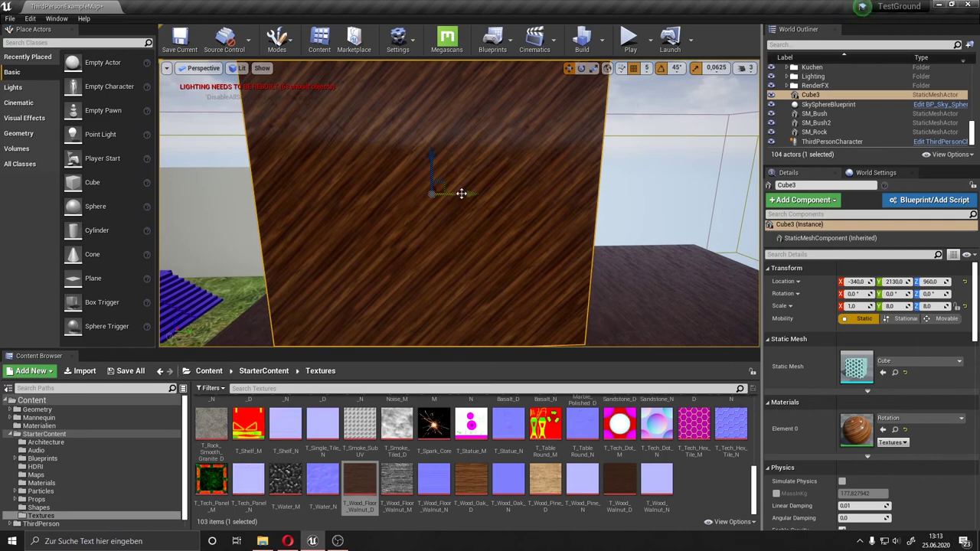
{"action": "left_click_drag", "start_coordinate": [457, 195], "coordinate": [739, 191], "text": "alt+shift"}
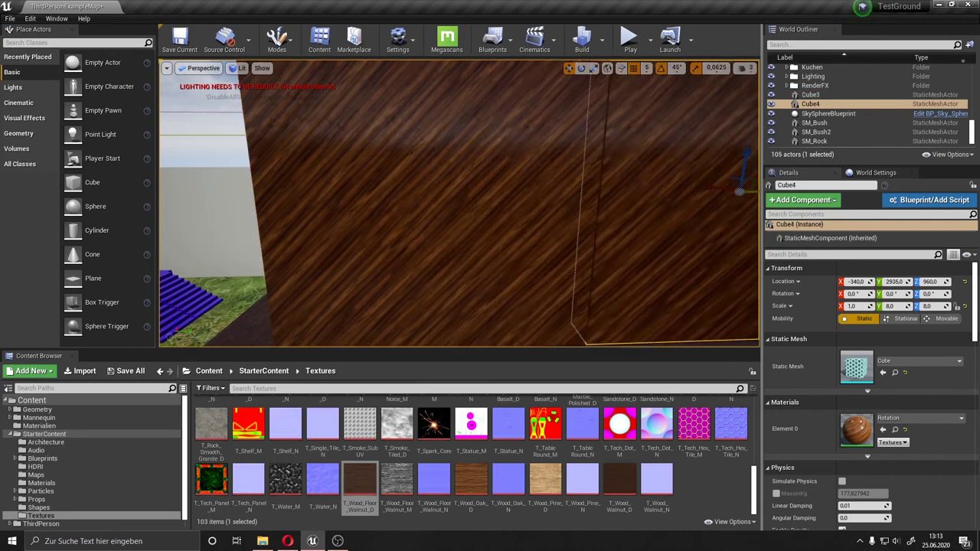
{"action": "scroll", "coordinate": [739, 190], "scroll_direction": "down", "scroll_amount": 5}
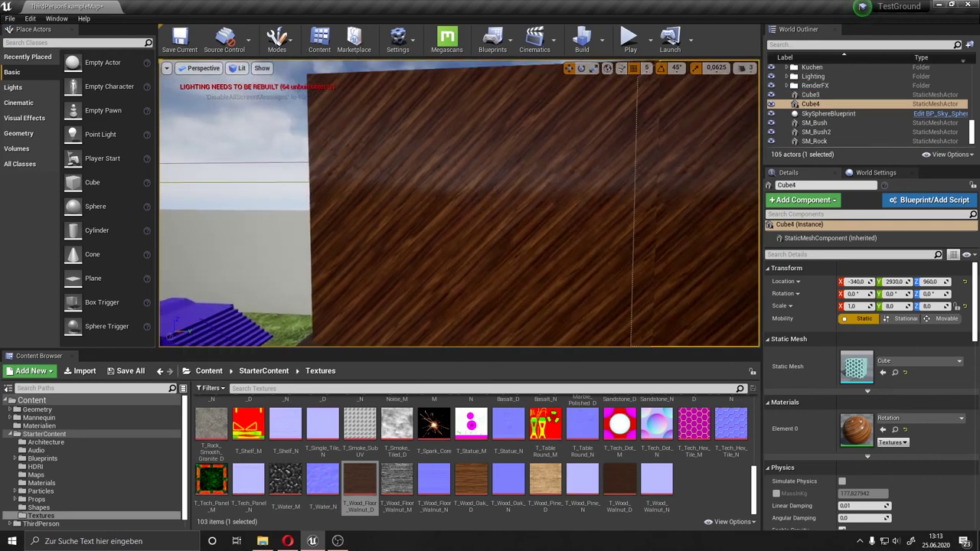
{"action": "left_click", "coordinate": [829, 113]}
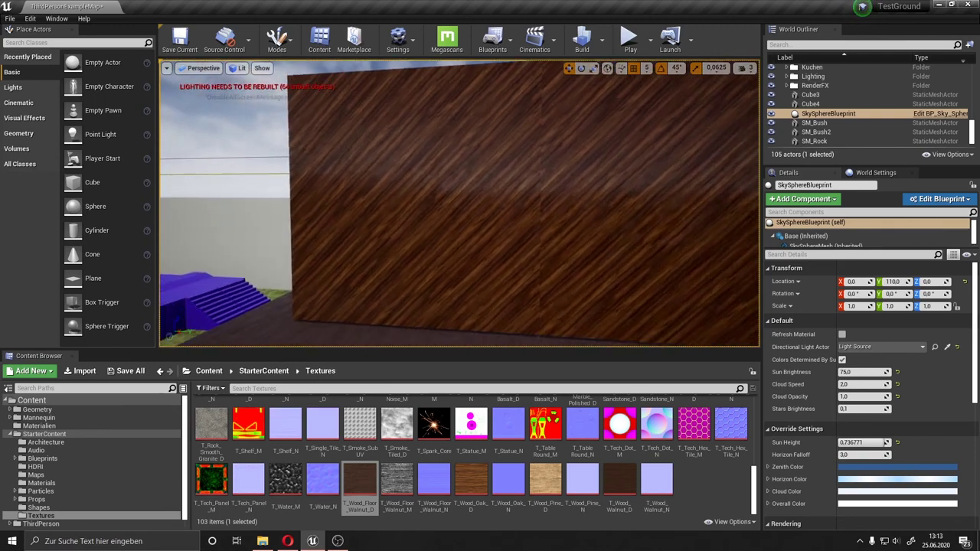
- Delete the duplicate wall Cube4 and reselect the original wood wall
{"action": "left_click", "coordinate": [533, 209]}
{"action": "right_click_drag", "start_coordinate": [533, 209], "coordinate": [510, 135]}
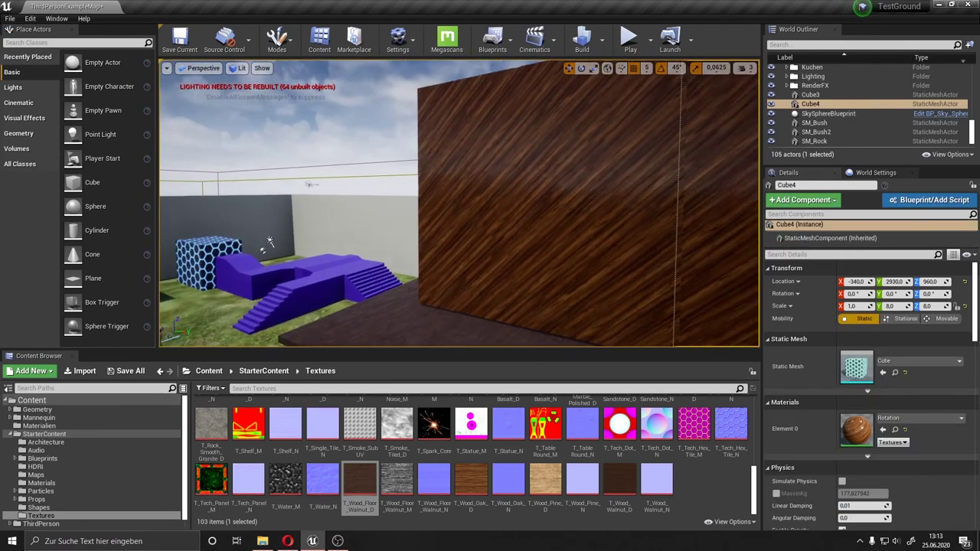
{"action": "left_click", "coordinate": [505, 108]}
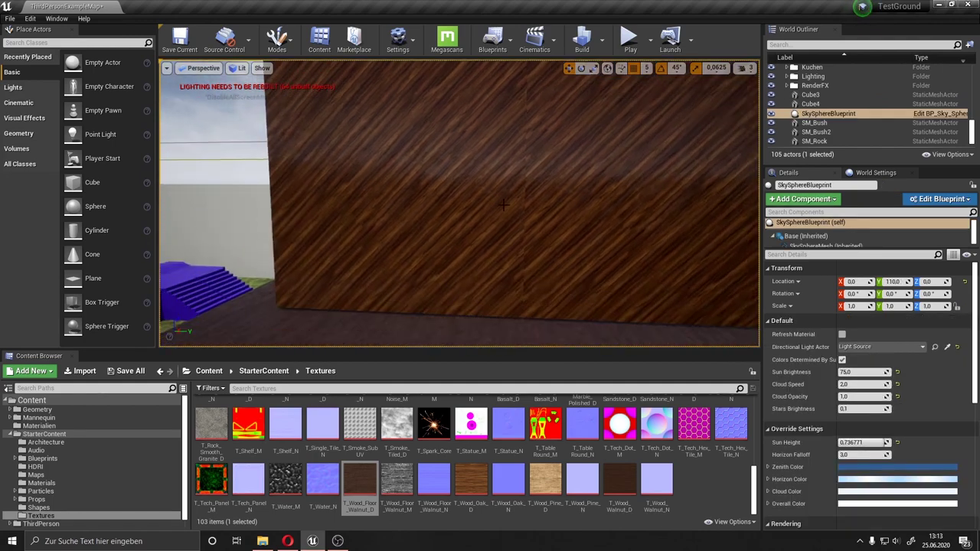
{"action": "right_click_drag", "start_coordinate": [504, 206], "coordinate": [372, 205]}
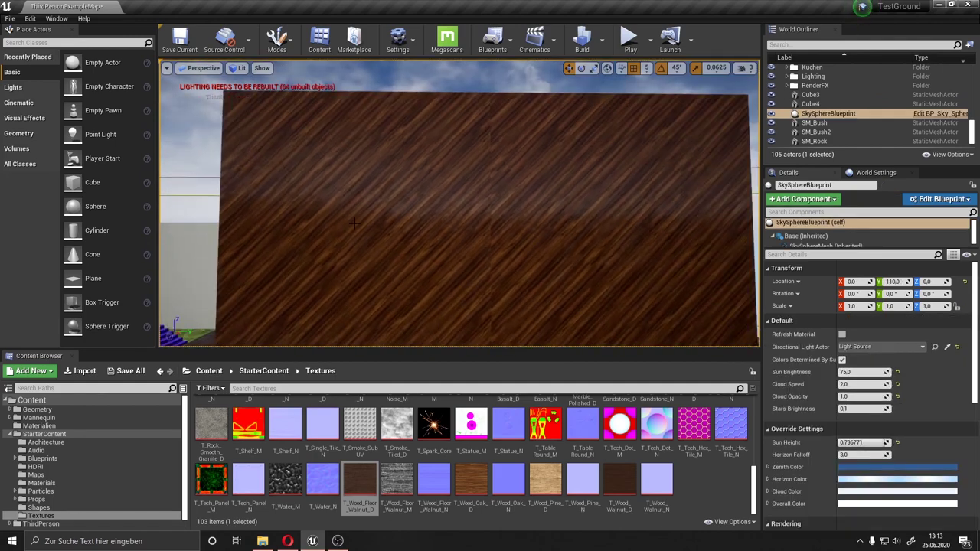
{"action": "left_click", "coordinate": [548, 197]}
{"action": "key", "text": "Delete"}
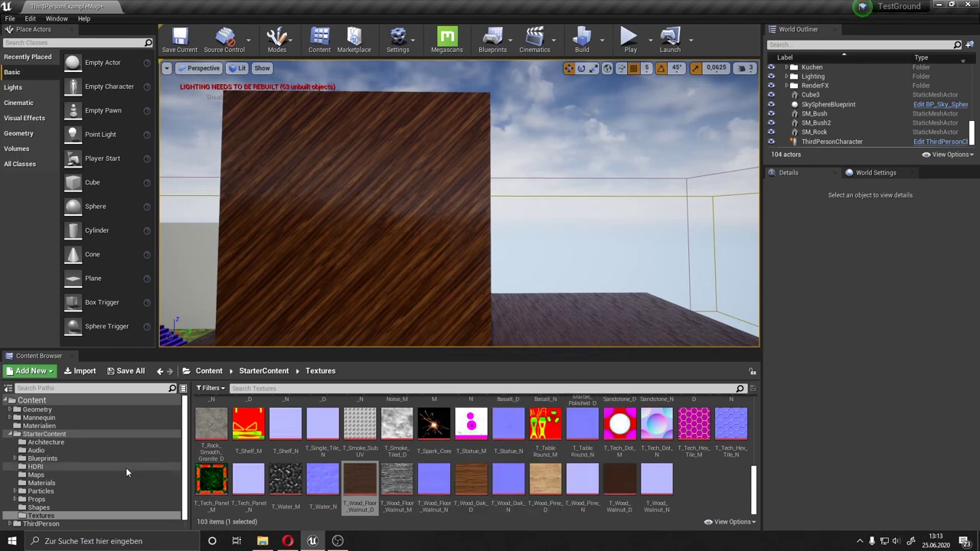
{"action": "left_click", "coordinate": [387, 283]}
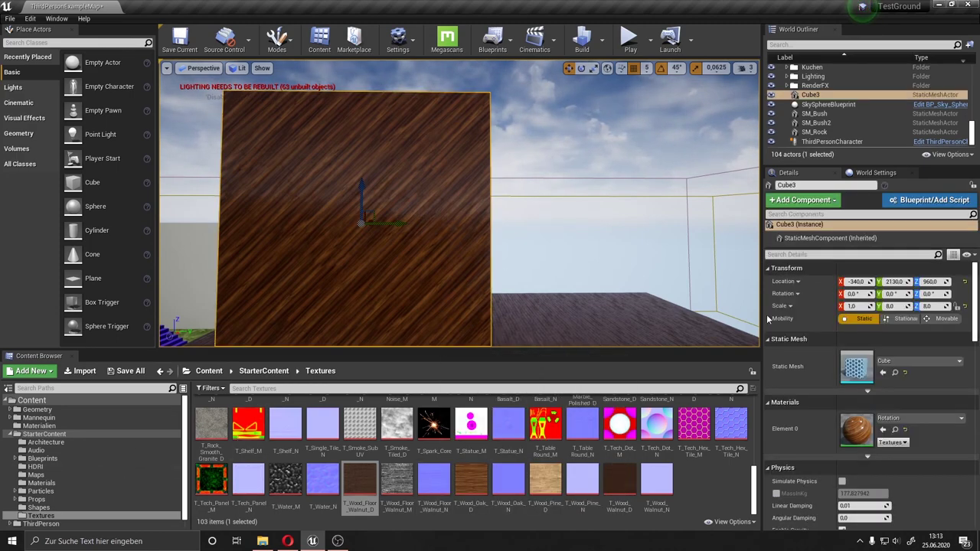
{"action": "double_click", "coordinate": [856, 429]}
{"action": "right_click_drag", "start_coordinate": [414, 307], "coordinate": [655, 303]}
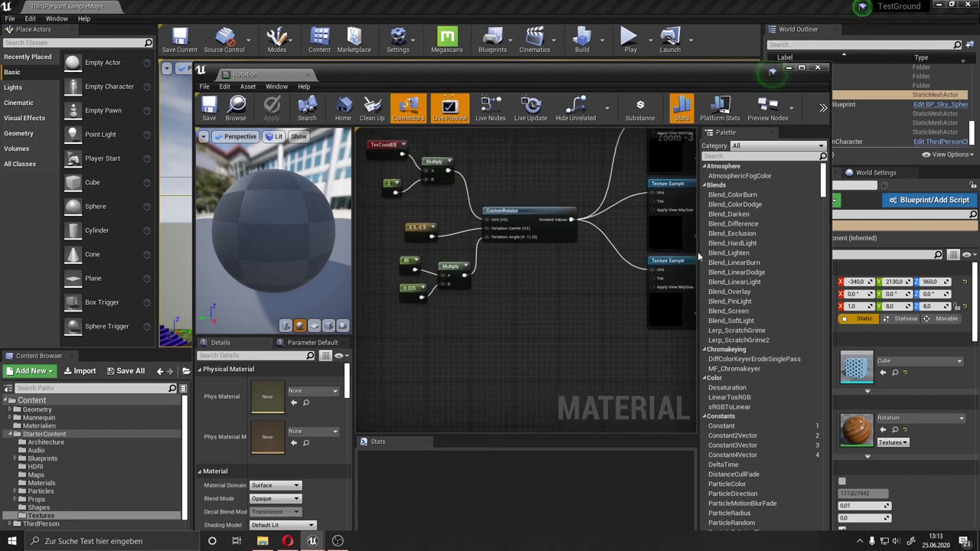
{"action": "left_click_drag", "start_coordinate": [376, 341], "coordinate": [452, 272]}
{"action": "right_click_drag", "start_coordinate": [447, 323], "coordinate": [485, 375]}
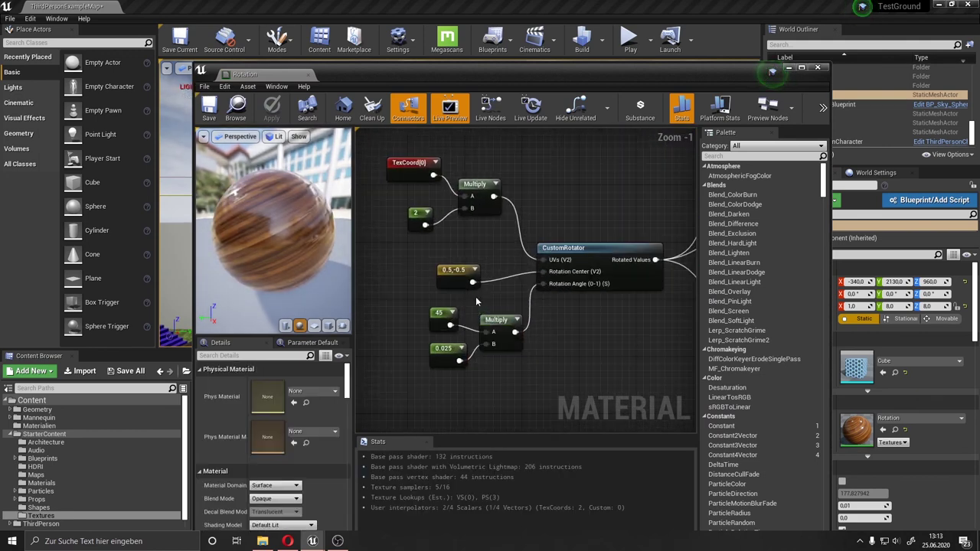
{"action": "scroll", "coordinate": [475, 296], "scroll_direction": "up", "scroll_amount": 2}
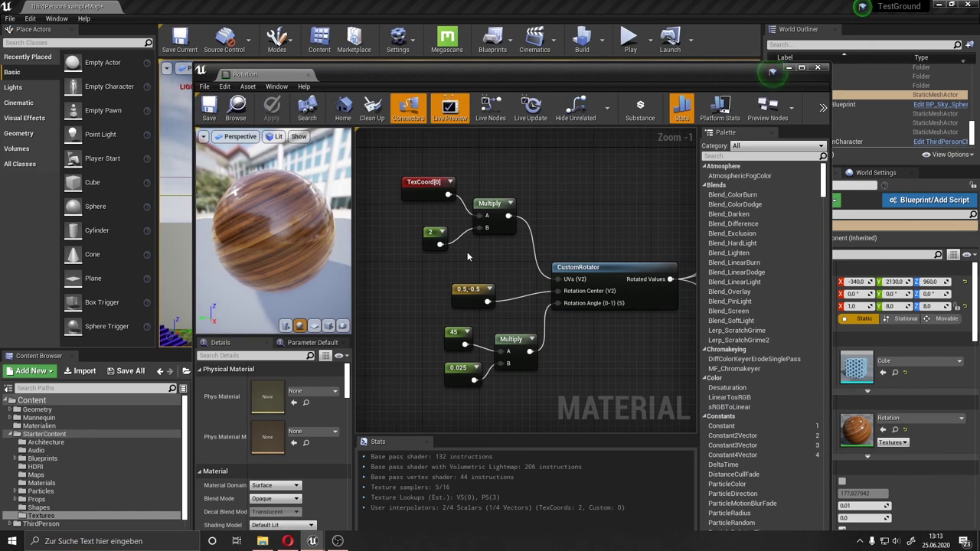
{"action": "scroll", "coordinate": [467, 257], "scroll_direction": "down", "scroll_amount": 7}
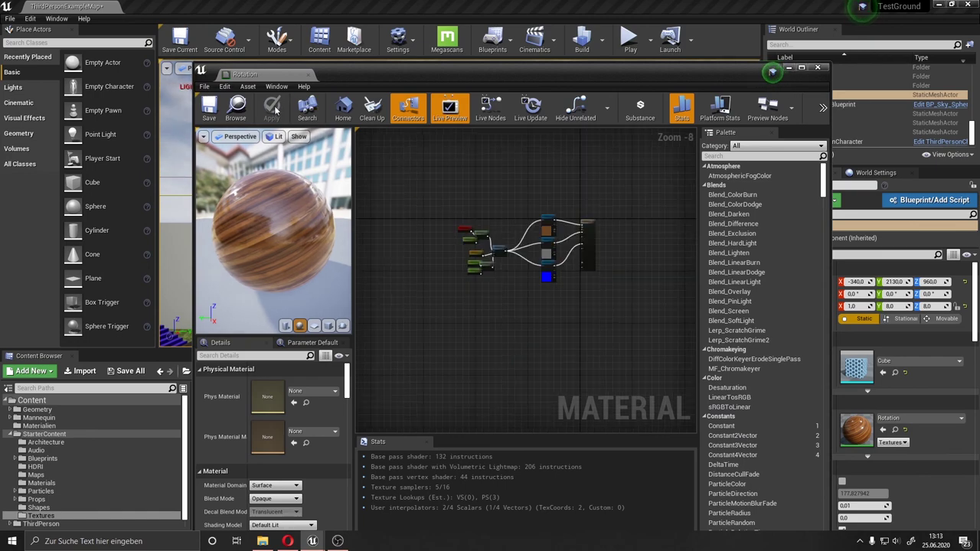
{"action": "left_click", "coordinate": [826, 67]}
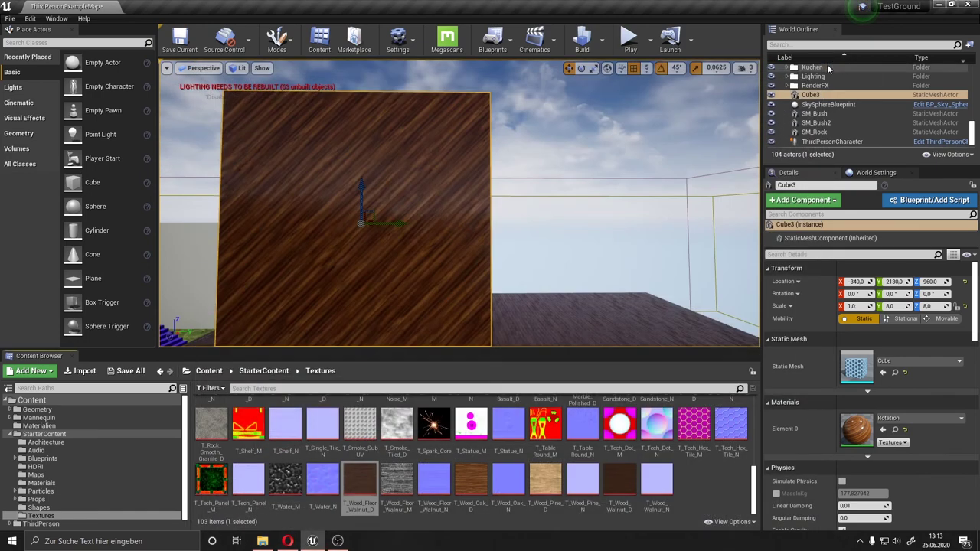
{"action": "mouse_move", "coordinate": [554, 212]}
{"action": "right_mouse_down"}
{"action": "mouse_move", "coordinate": [554, 245]}
{"action": "mouse_move", "coordinate": [554, 215]}
{"action": "right_mouse_up"}
{"action": "left_click", "coordinate": [601, 125]}
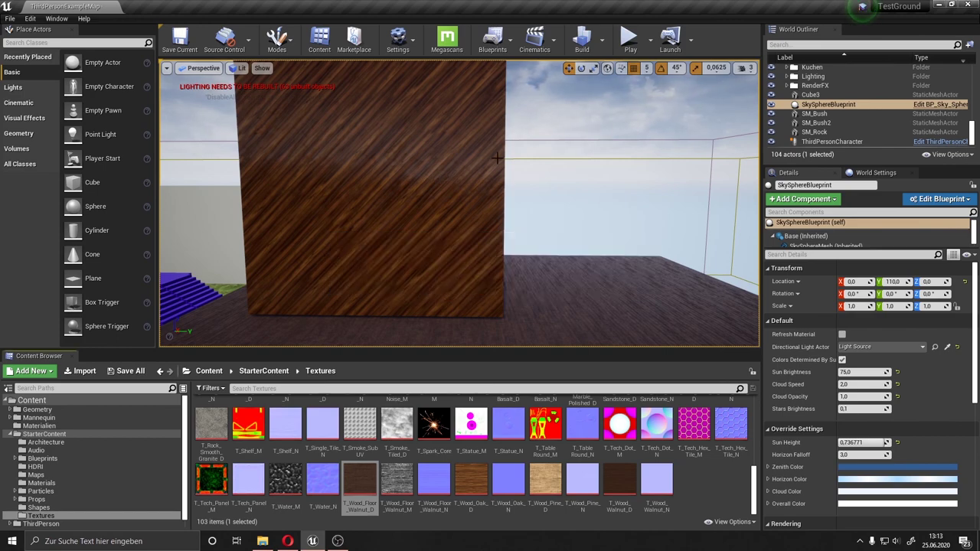
{"action": "left_click", "coordinate": [467, 158]}
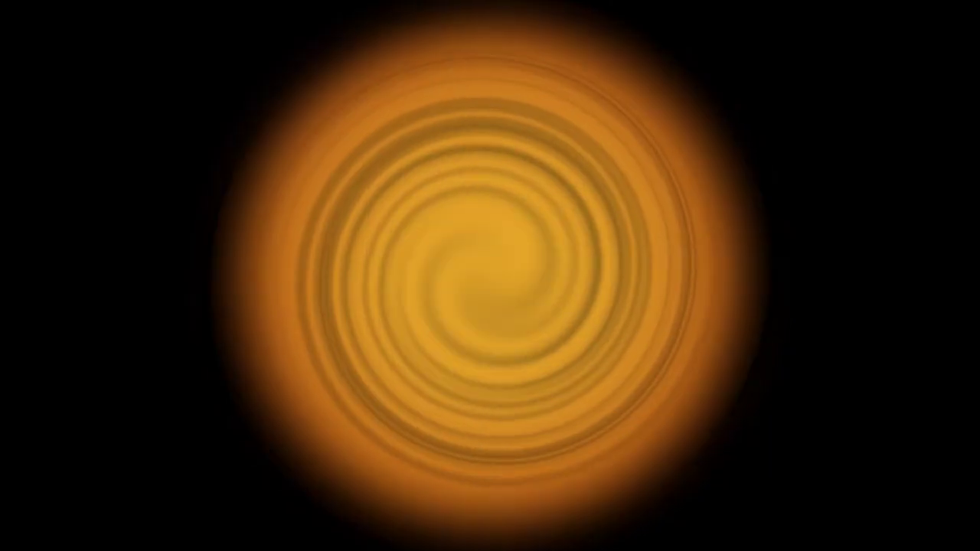